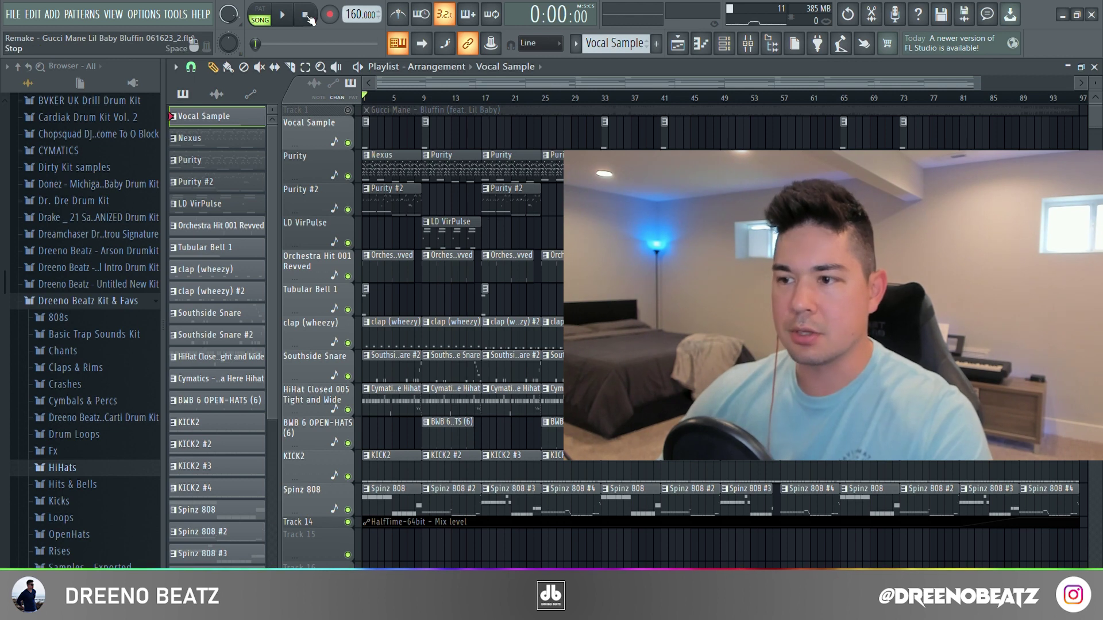
# Step: Play the song, and select the clips of the melody tracks and the drum tracks down to Spinz 808 to survey the arrangement
pyautogui.press('space')
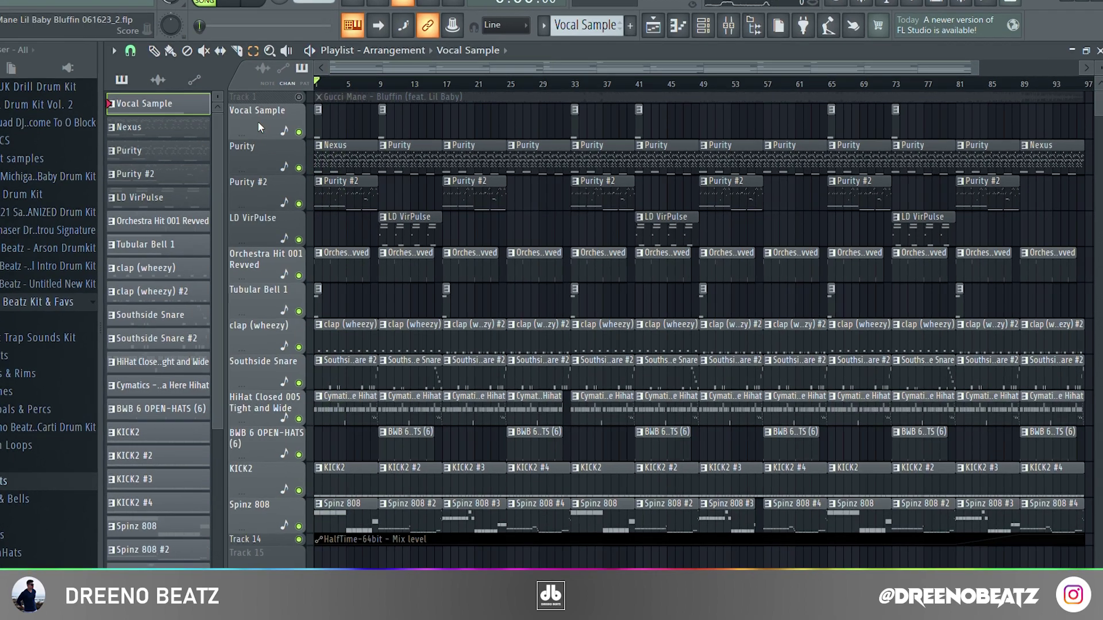
pyautogui.click(313, 133)
pyautogui.click(300, 164)
pyautogui.click(32, 126)
pyautogui.click(35, 175)
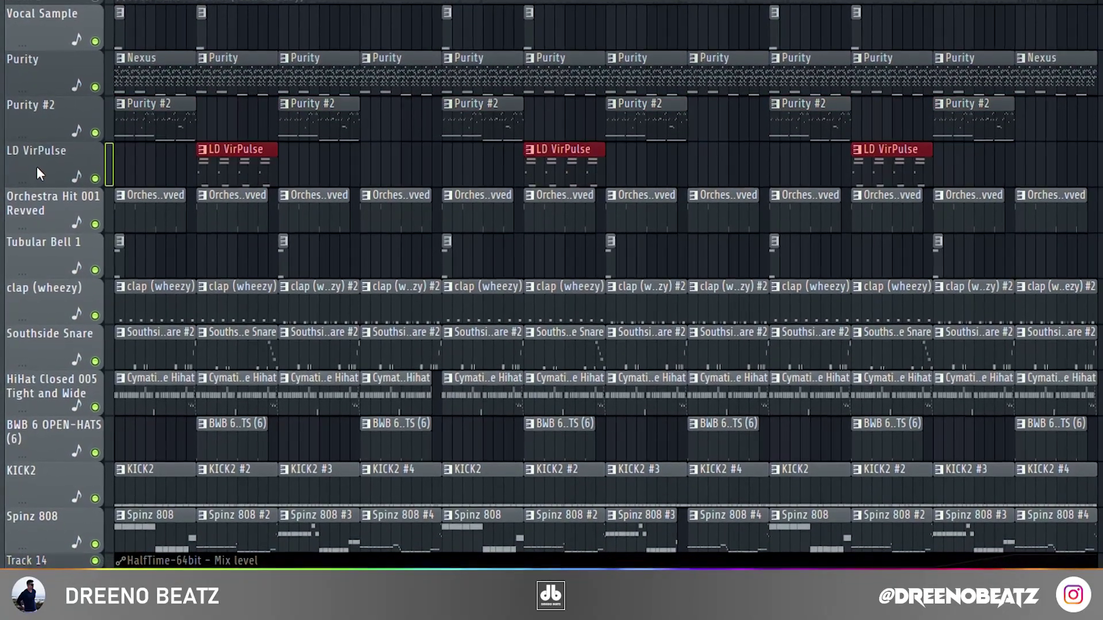
pyautogui.click(50, 209)
pyautogui.moveTo(49, 290); pyautogui.dragTo(59, 484)
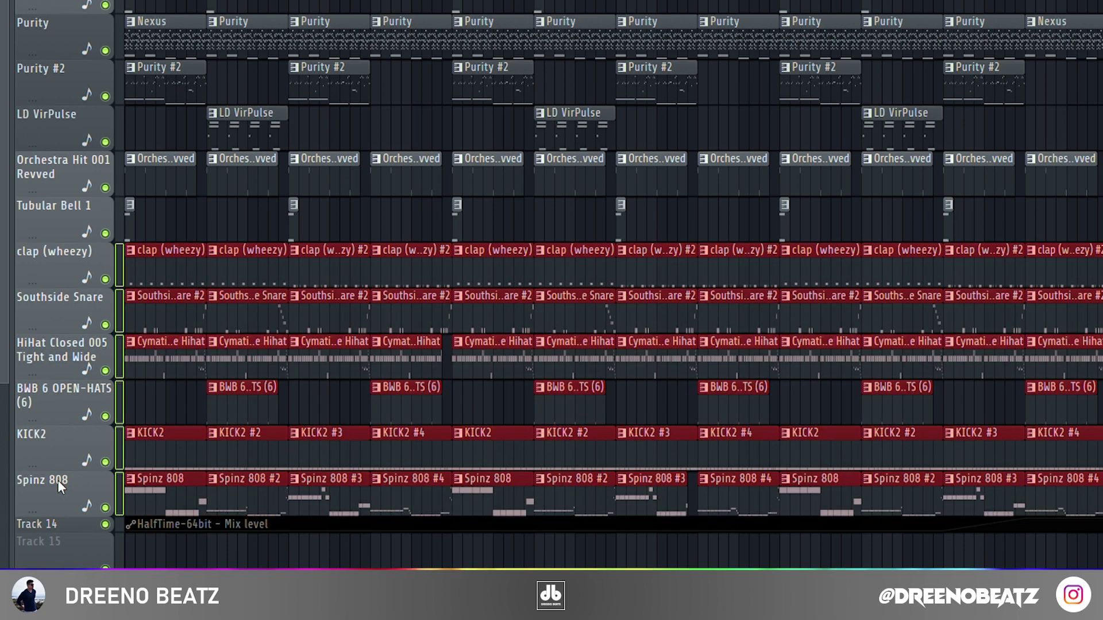
pyautogui.moveTo(75, 534); pyautogui.dragTo(77, 534)
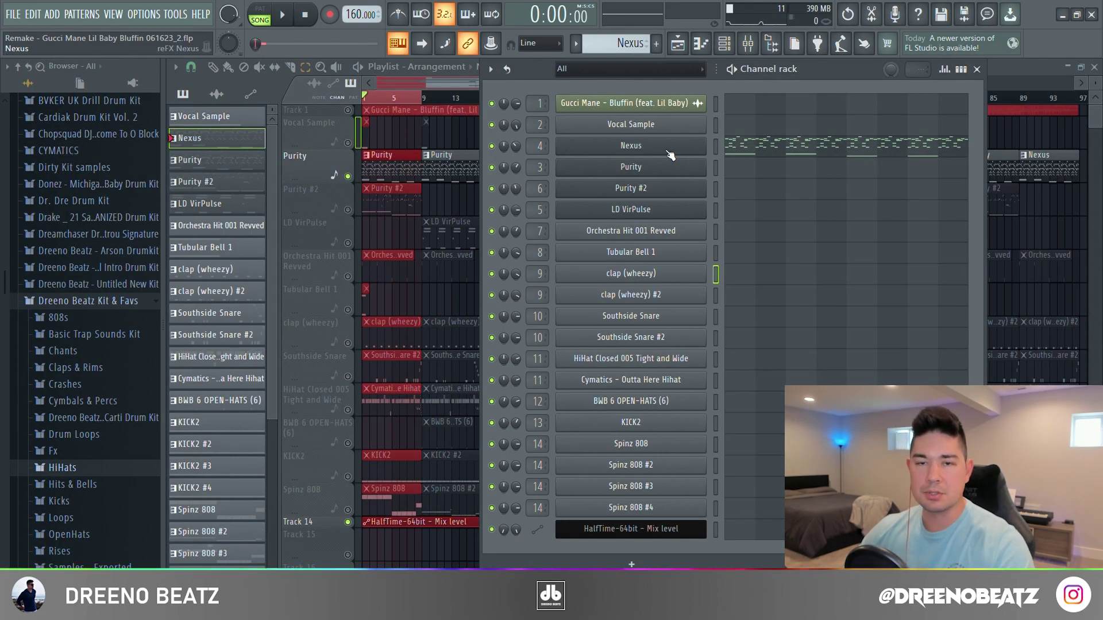
# Step: Examine the Nexus channel's preset, and review the Purity channel's instrument and mixer effects
pyautogui.click(668, 153)
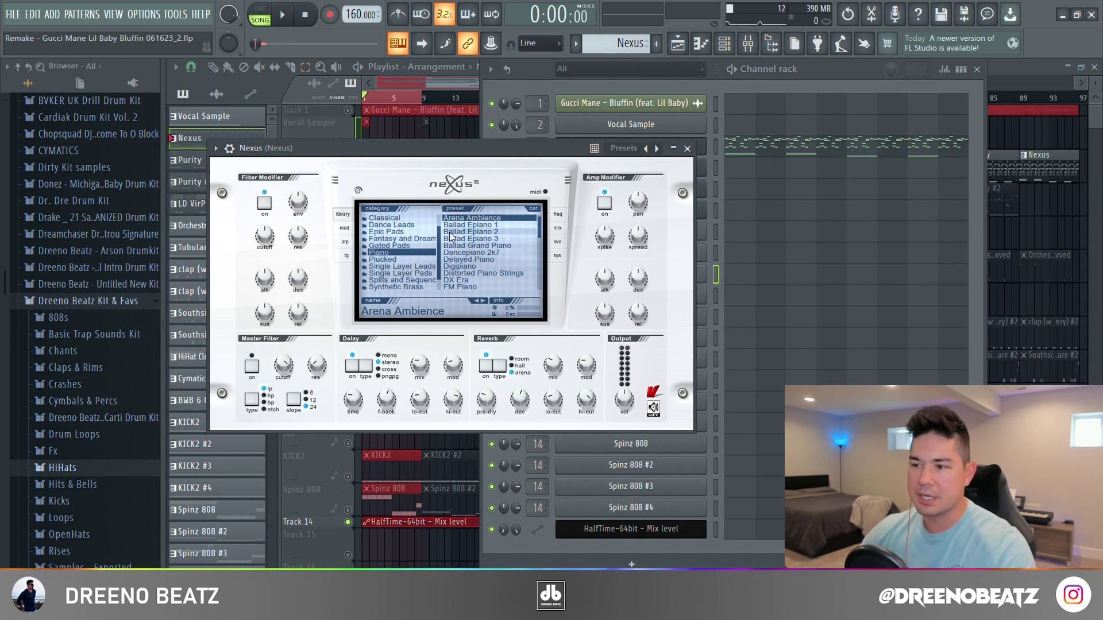
pyautogui.click(687, 149)
pyautogui.click(631, 167)
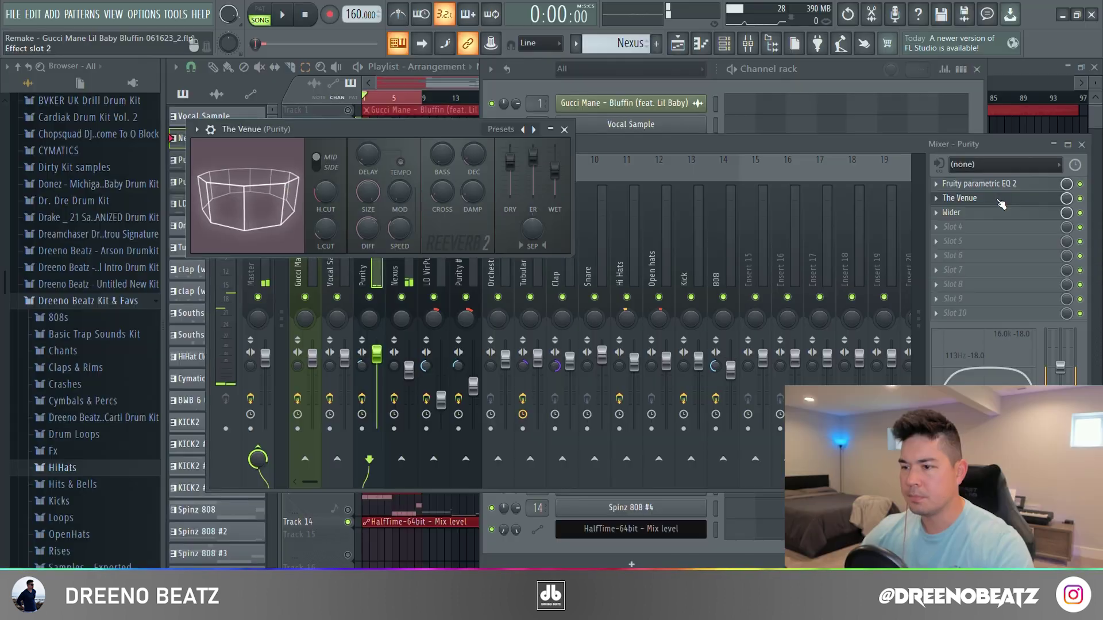
pyautogui.click(583, 138)
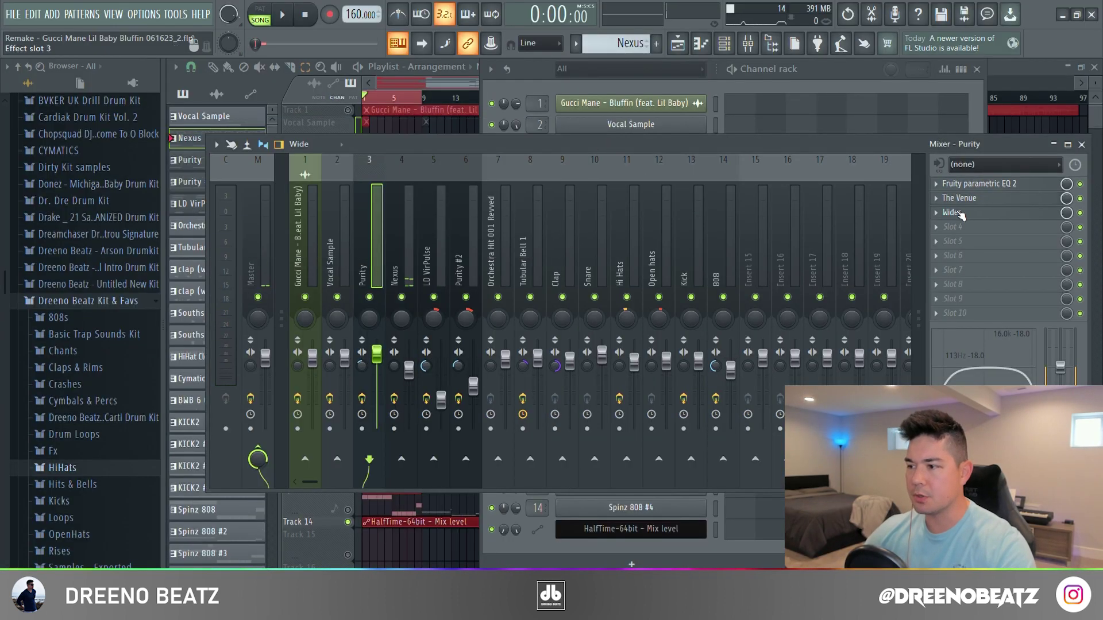
pyautogui.click(988, 185)
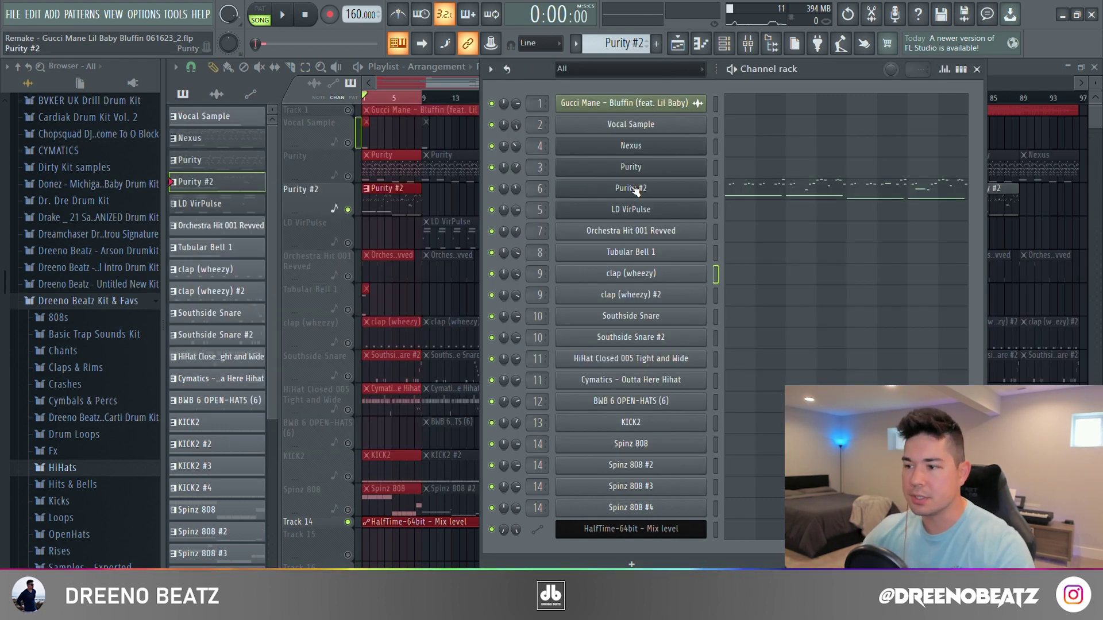
# Step: Examine the Purity #2 channel's layered instruments, play its notes, and review its Fruity delay 2 and Fruity parametric EQ 2 effects
pyautogui.click(633, 189)
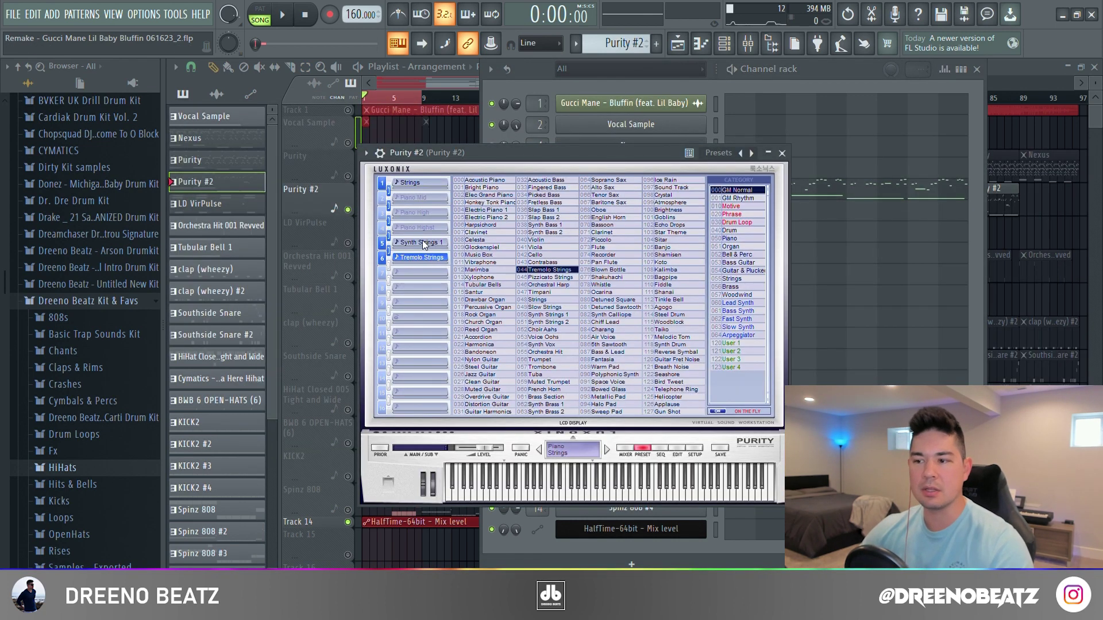
pyautogui.click(781, 153)
pyautogui.press('F7')
pyautogui.press('space')
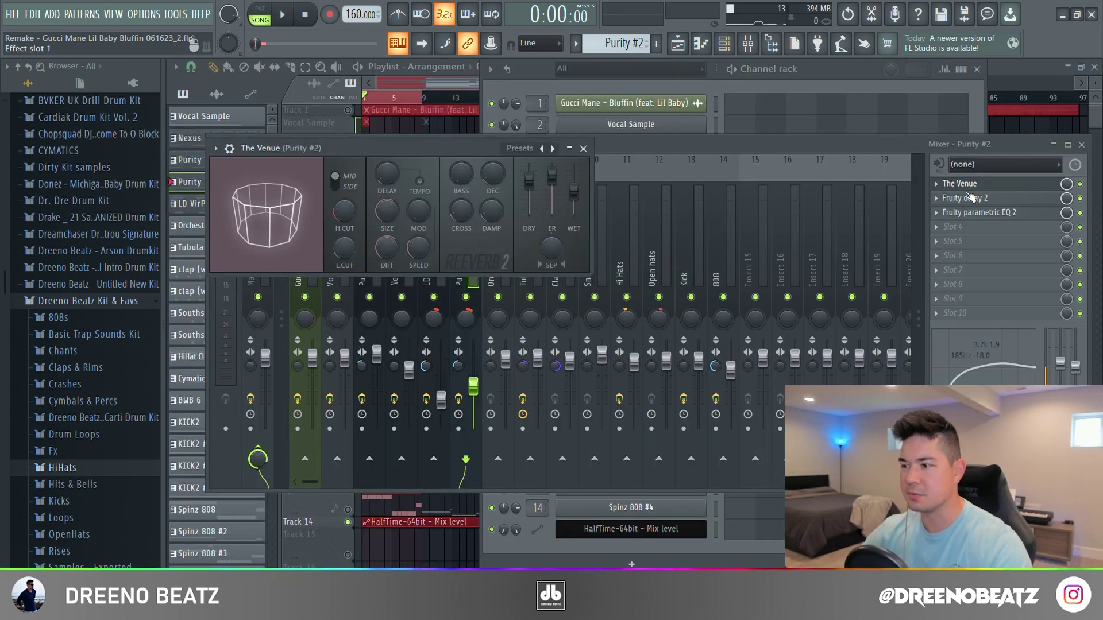
pyautogui.click(971, 198)
pyautogui.click(976, 213)
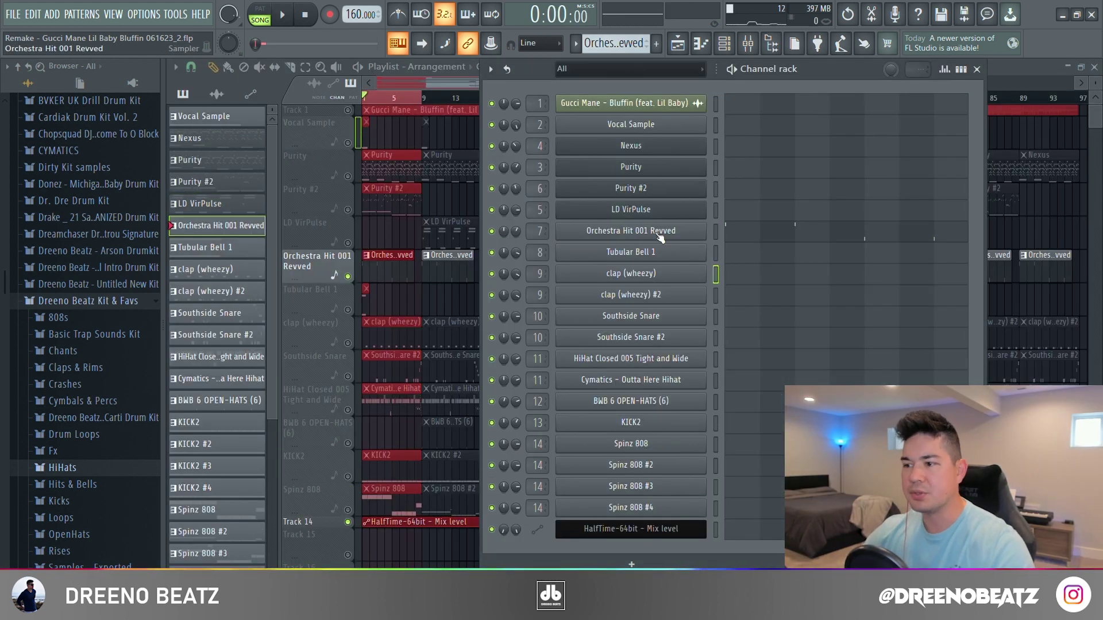
# Step: Inspect the Orchestra Hit 001 Revved sample settings and play back its notes in the piano roll
pyautogui.click(659, 233)
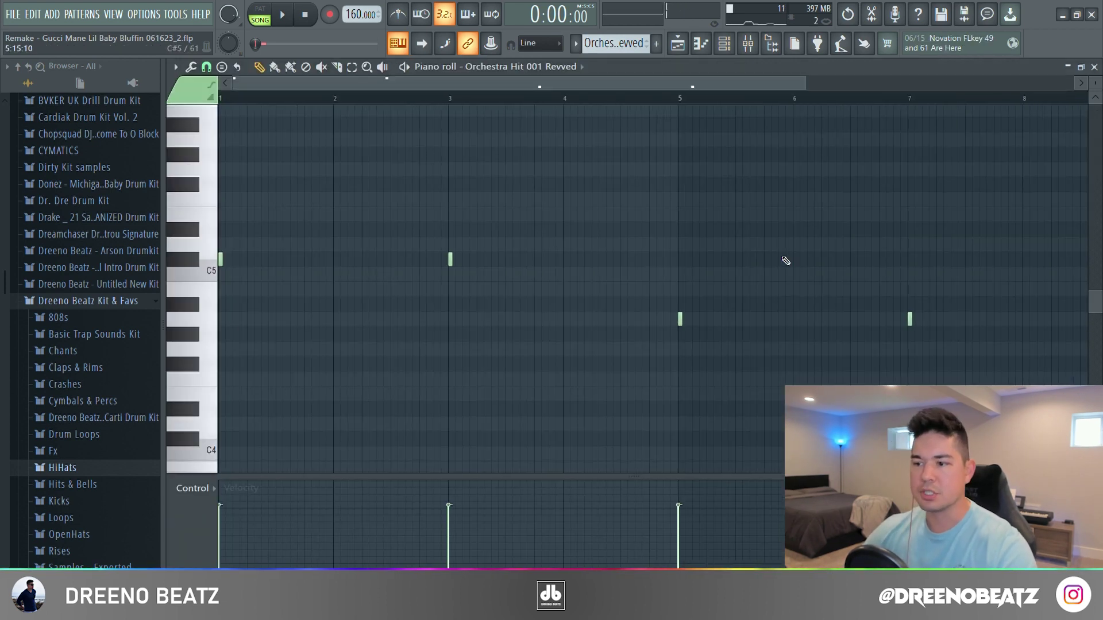
pyautogui.click(604, 148)
pyautogui.press('F7')
pyautogui.press('space')
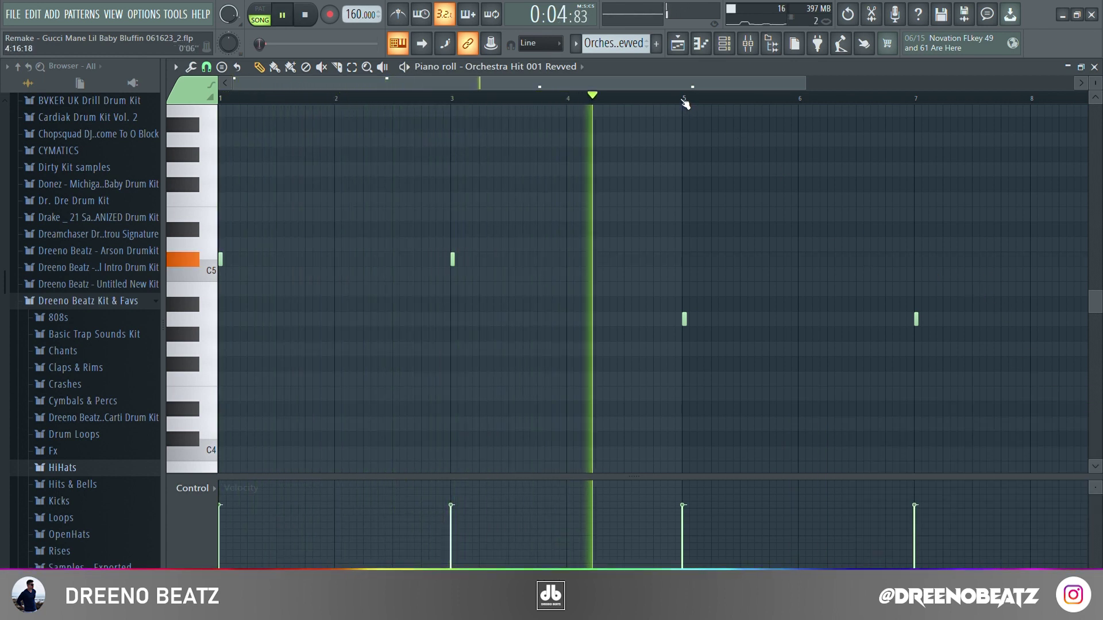
pyautogui.press('space')
pyautogui.press('F5')
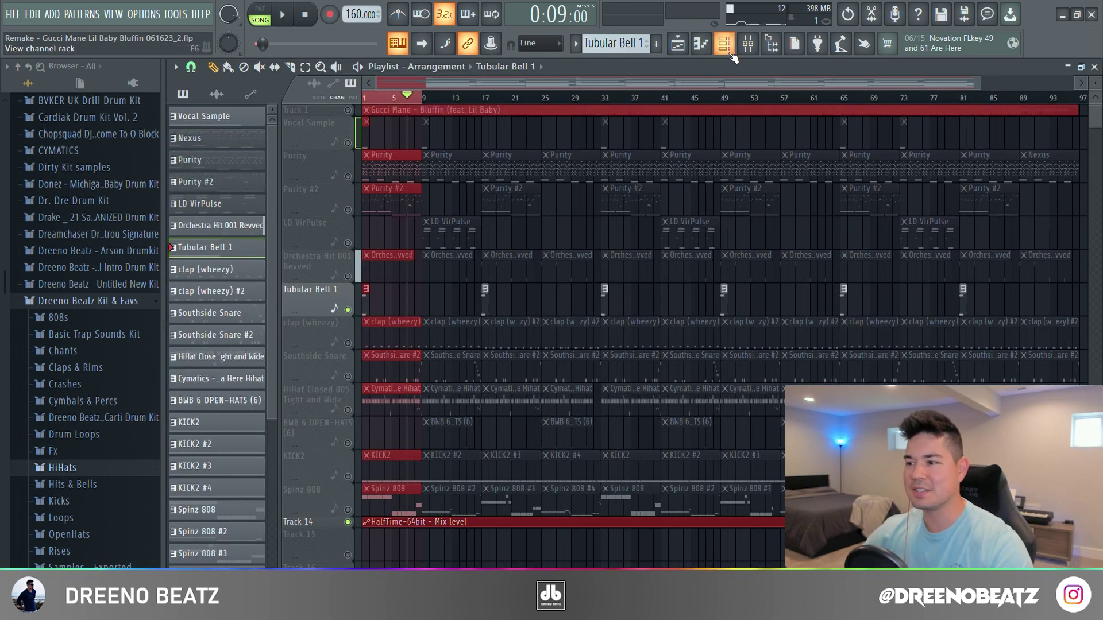
# Step: Inspect the Tubular Bell 1 channel's sampler settings, notes and mixer effects including Gross Beat, and audition it
pyautogui.click(727, 48)
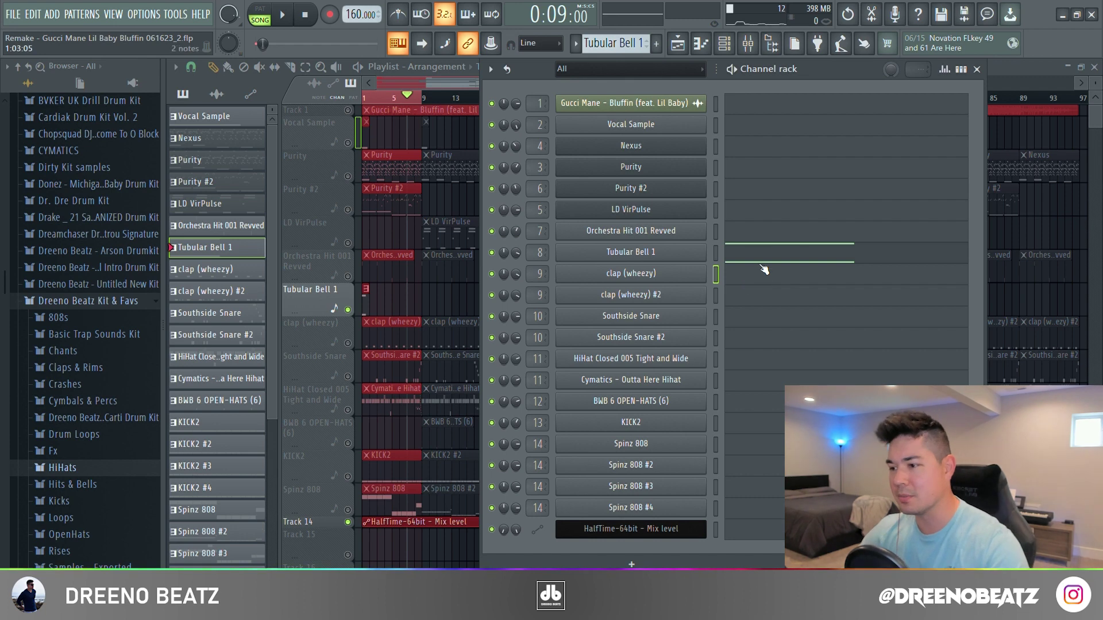
pyautogui.click(653, 255)
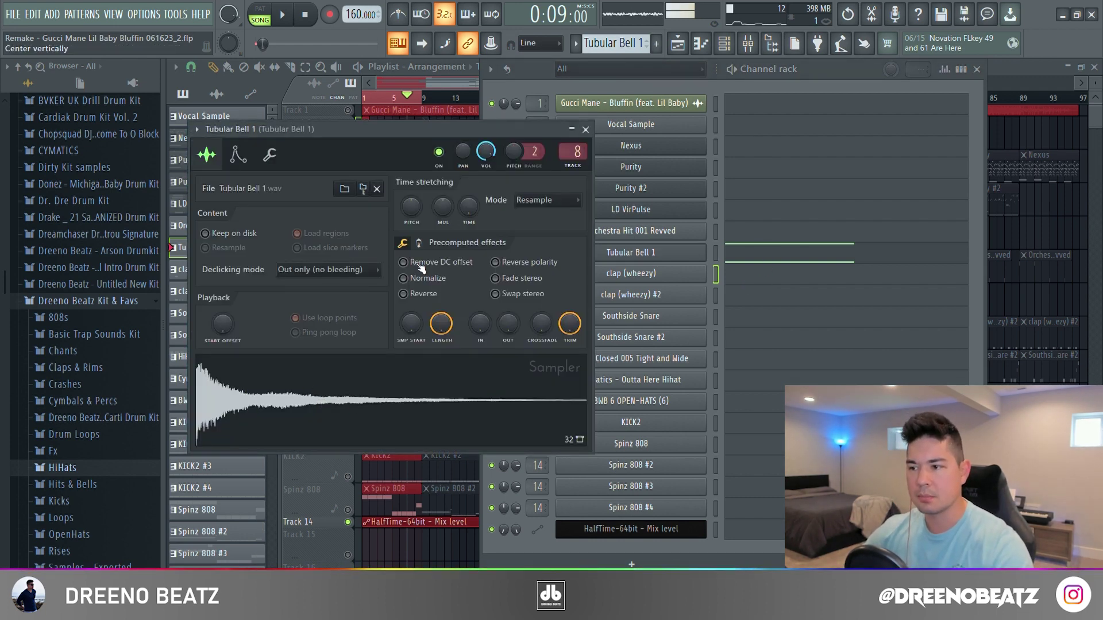
pyautogui.click(586, 129)
pyautogui.click(756, 253)
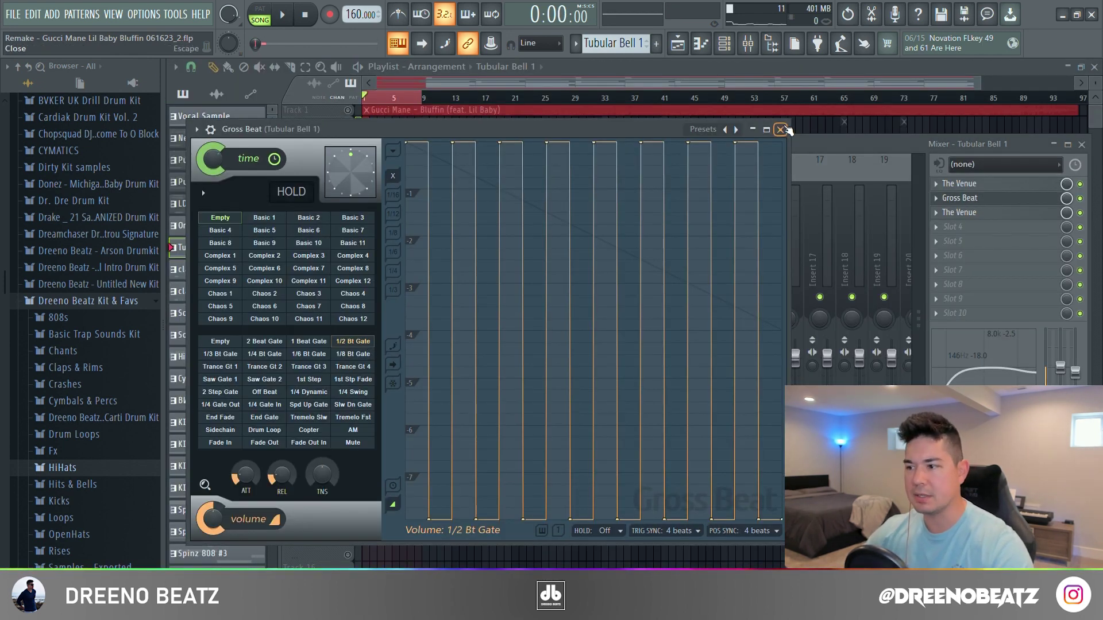
pyautogui.press('space')
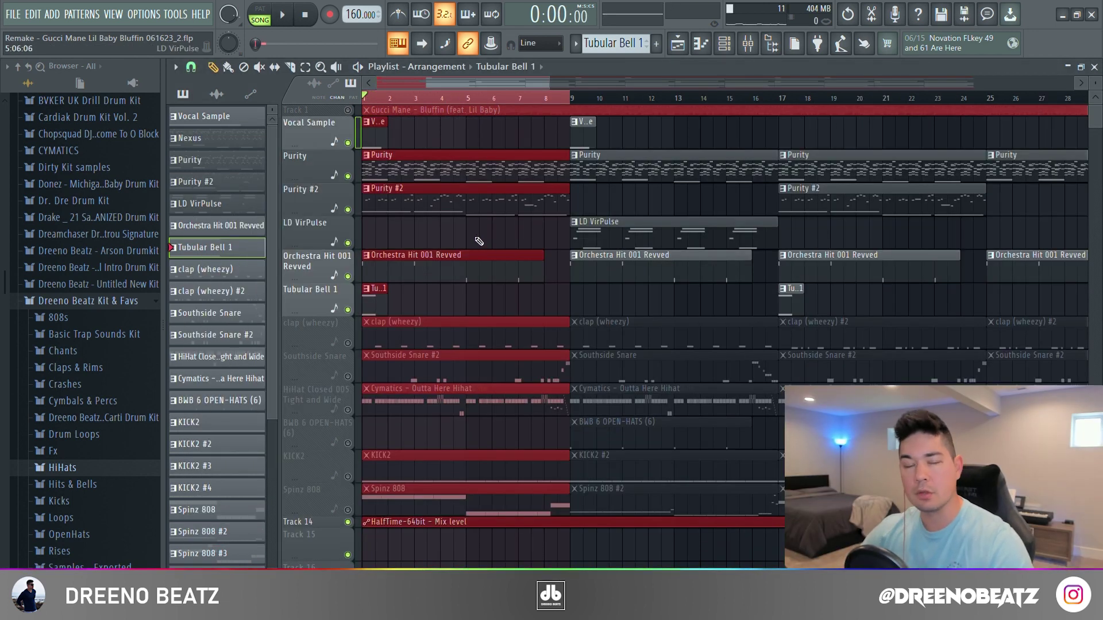
# Step: Play back the melody tracks together over the first eight bars and bring the drum tracks into view
pyautogui.press('space')
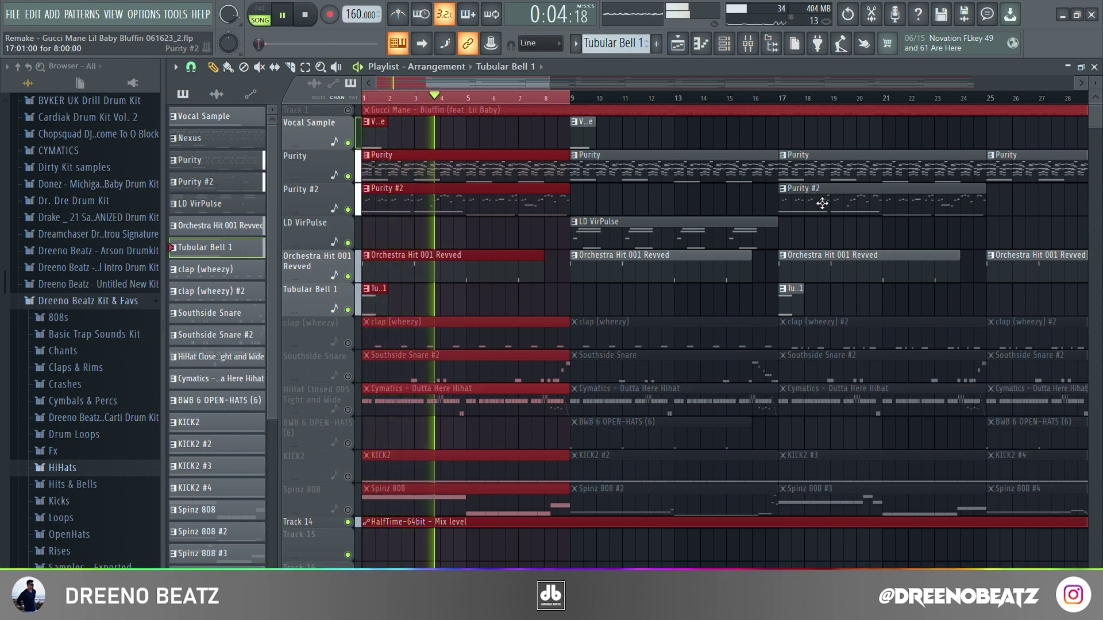
pyautogui.press('space')
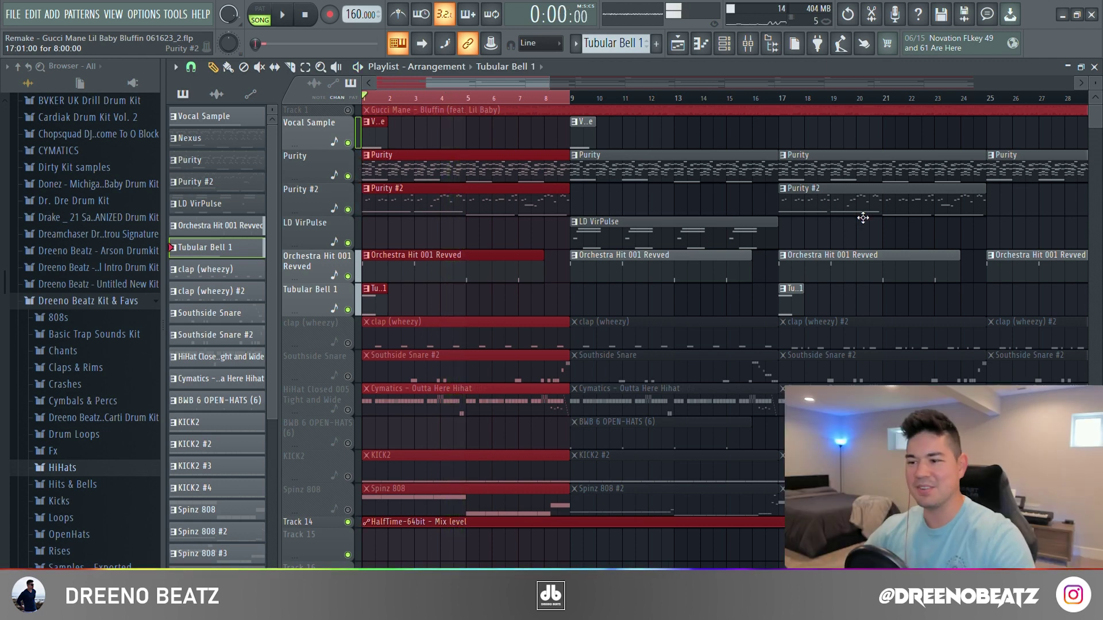
pyautogui.scroll(-1, 873, 299)
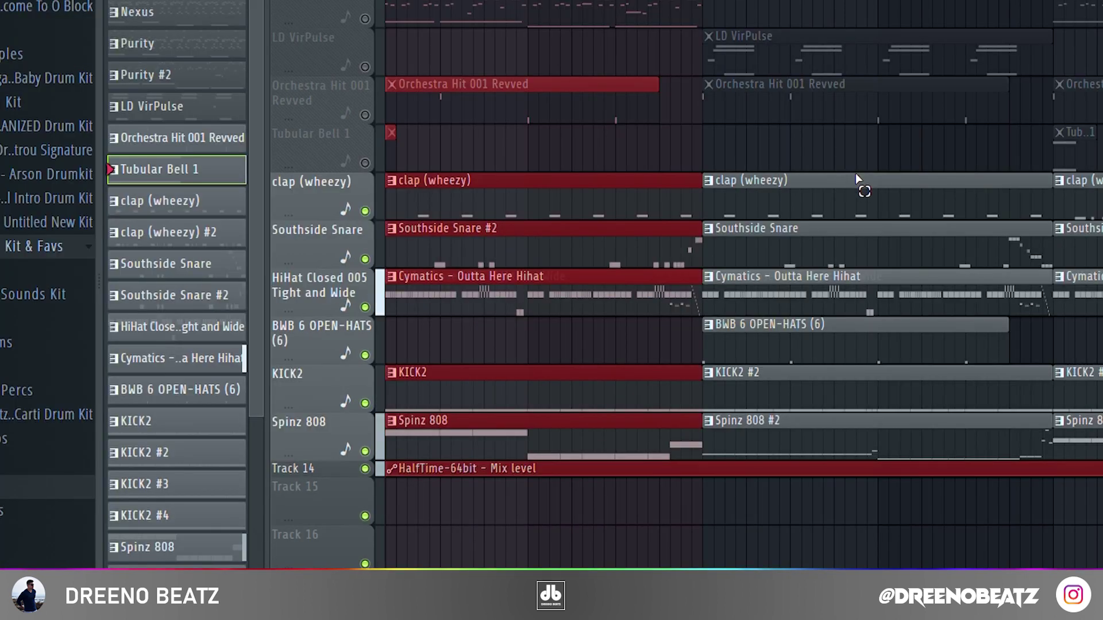
# Step: Inspect the clap (wheezy) and Southside Snare #2 channels, and play back the snare's notes in the piano roll
pyautogui.scroll(1, 836, 19)
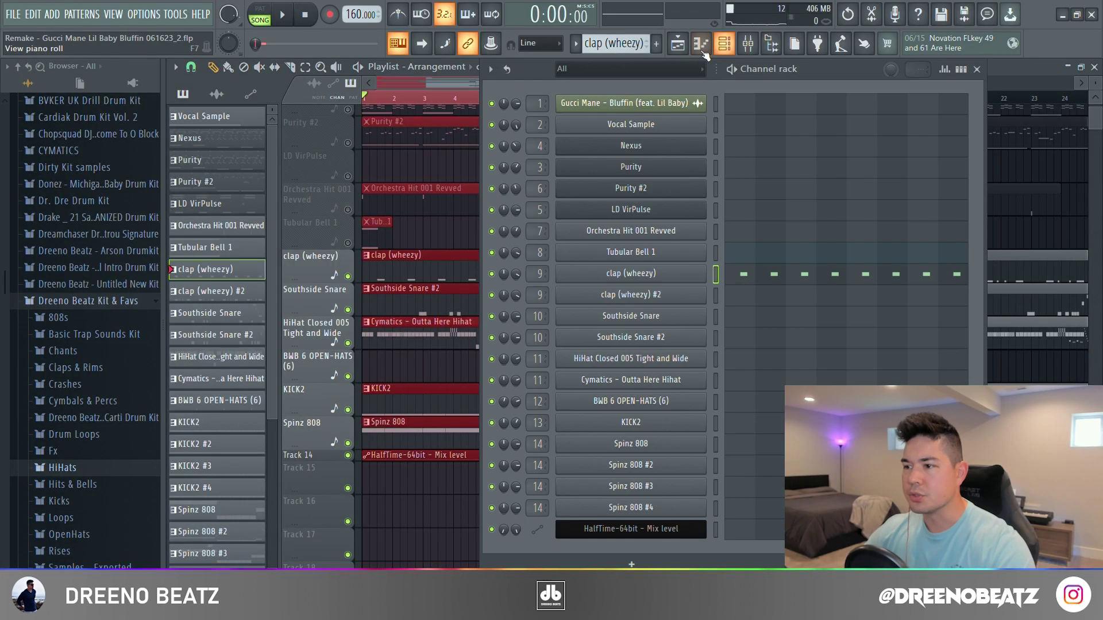
pyautogui.click(634, 275)
pyautogui.click(634, 274)
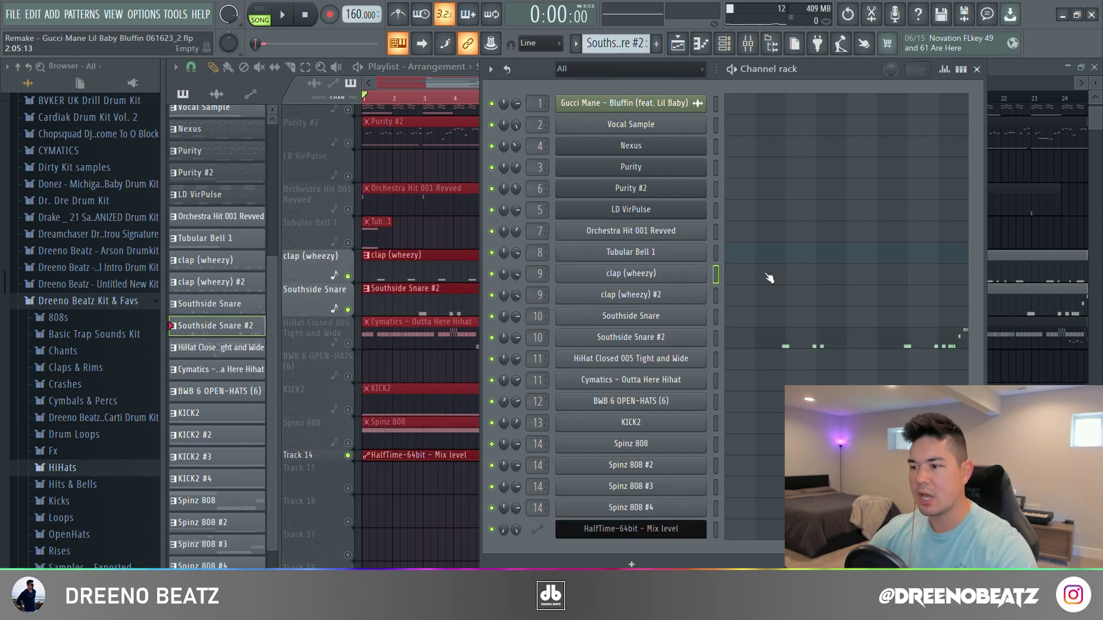
pyautogui.click(624, 338)
pyautogui.press('F7')
pyautogui.press('space')
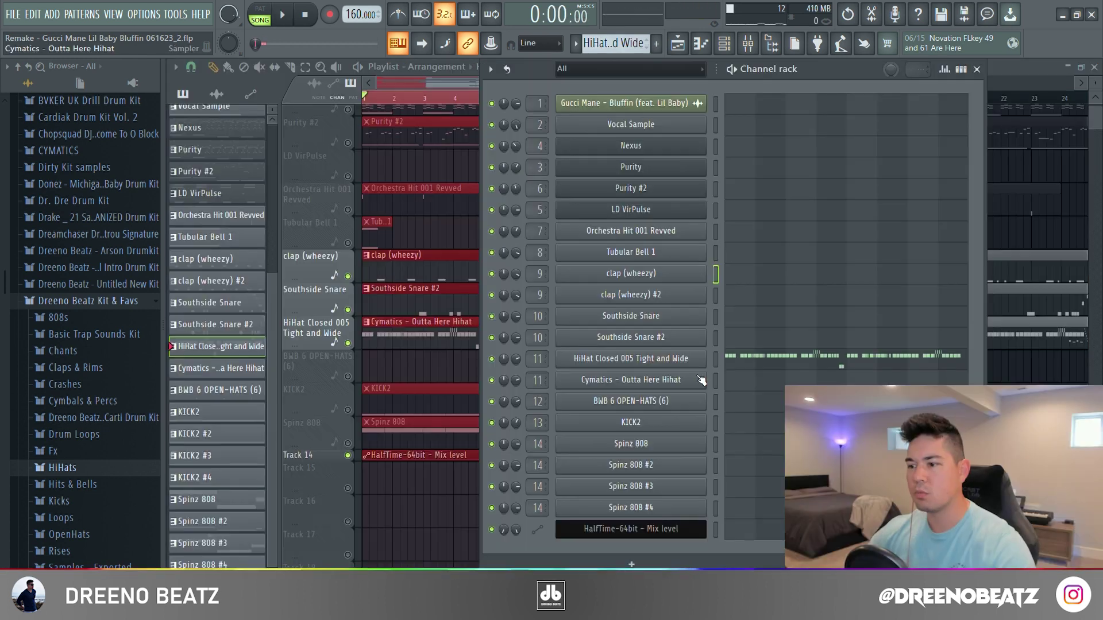
# Step: Inspect the sampler settings of HiHat Closed 005 Tight and Wide, and play back its pattern
pyautogui.click(669, 365)
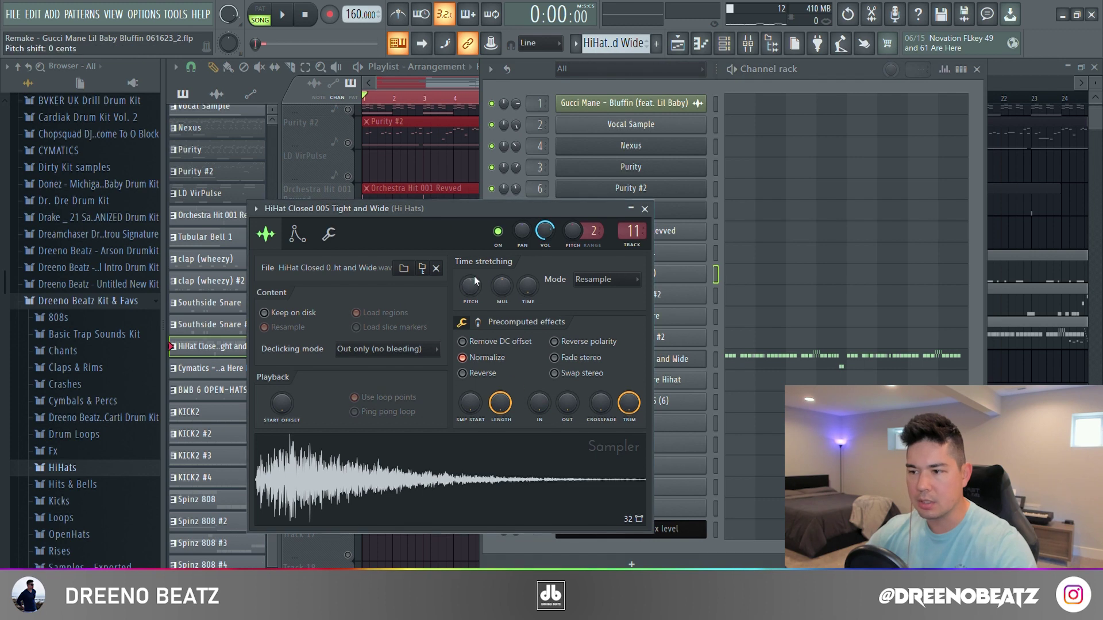
pyautogui.moveTo(402, 206); pyautogui.dragTo(402, 118)
pyautogui.press('space')
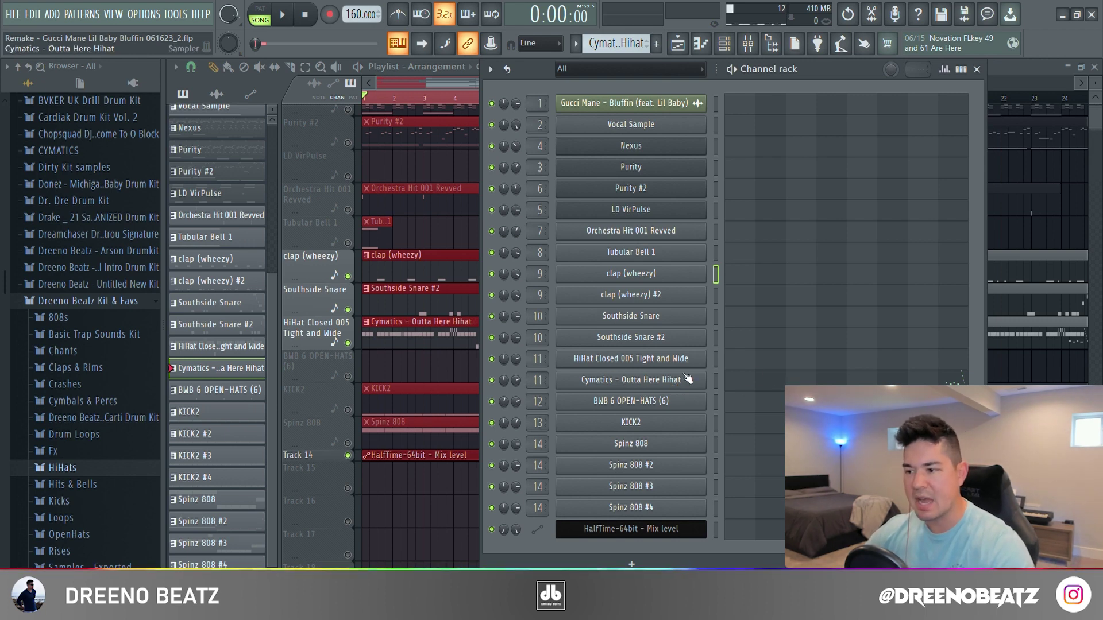
# Step: Play back the Cymatics - Outta Here Hihat notes in the piano roll and return to the channel rack
pyautogui.press('F7')
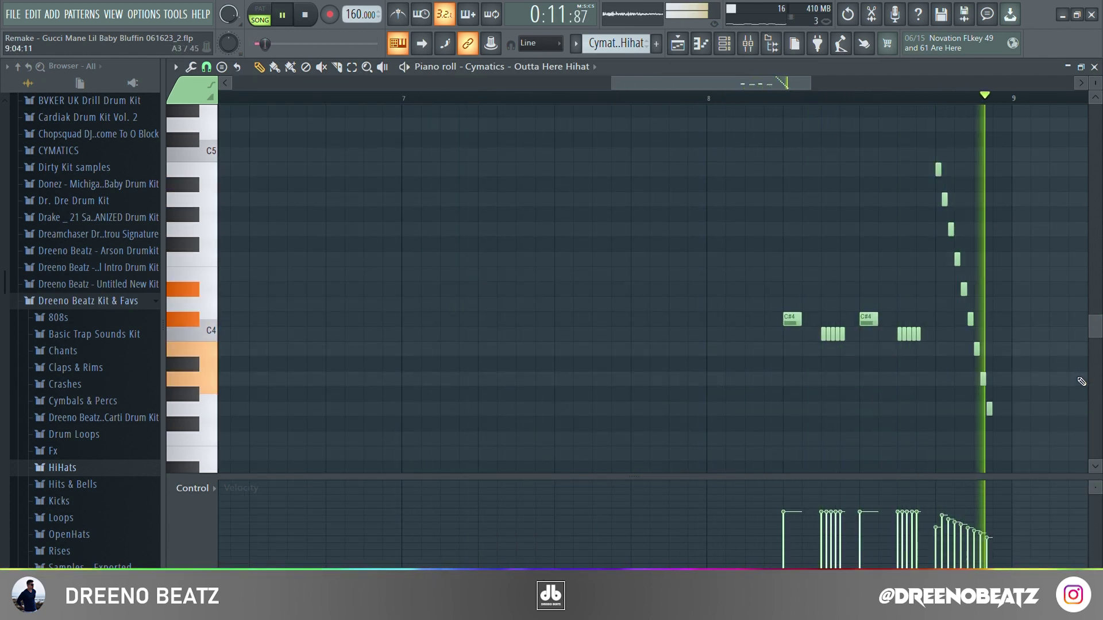
pyautogui.press('space')
pyautogui.press('F6')
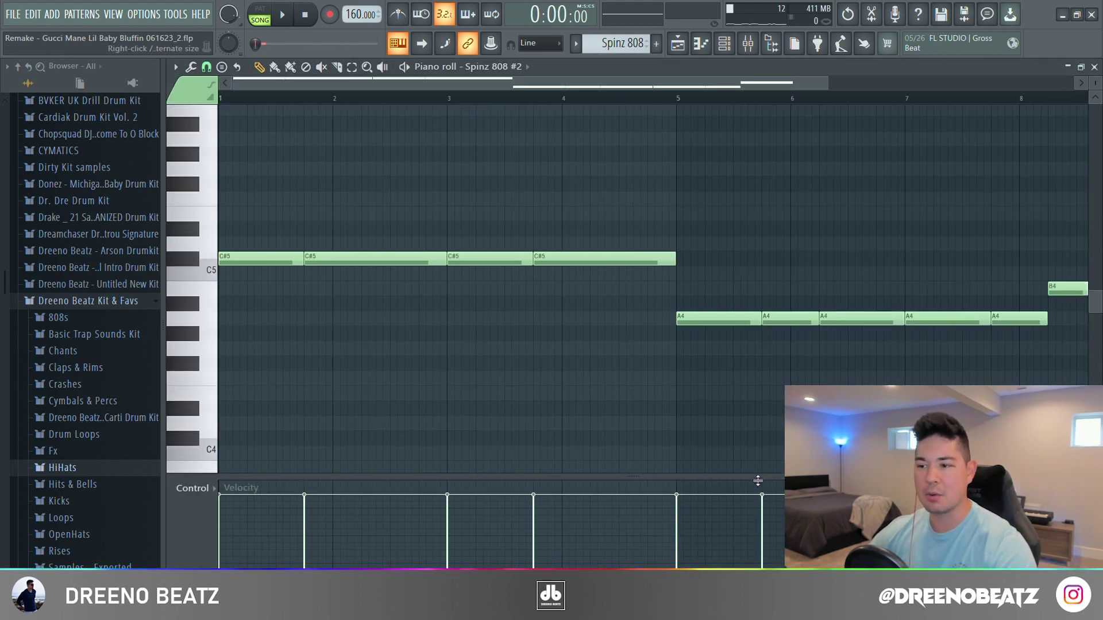
# Step: Play back the Spinz 808 notes in the piano roll and review the Fruity parametric EQ 2 on the 808 mixer track
pyautogui.scroll(-1, 773, 421)
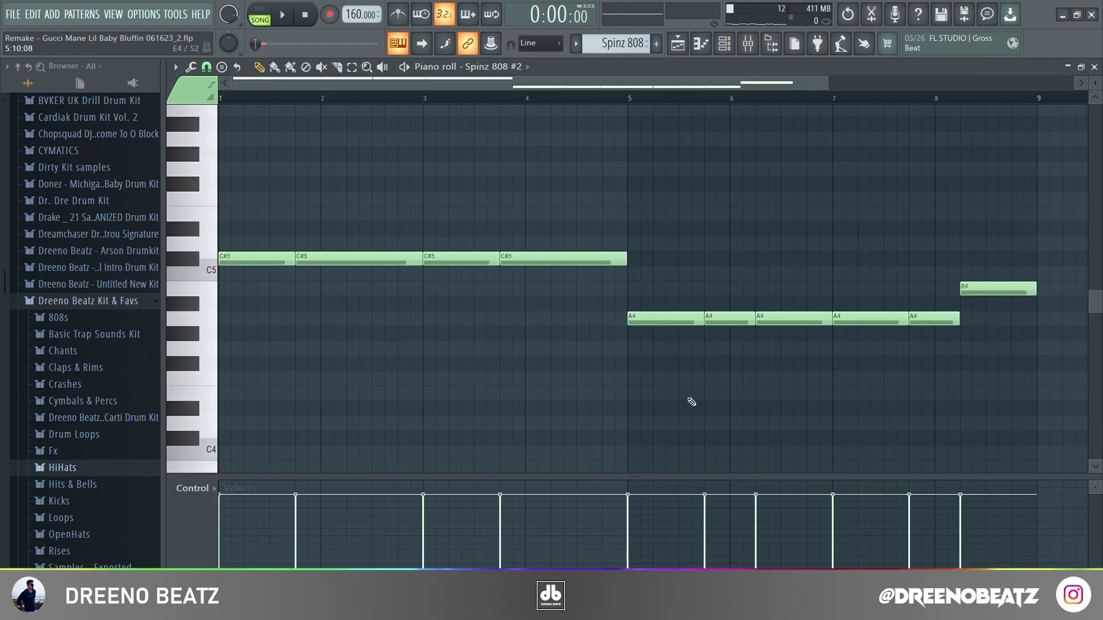
pyautogui.press('space')
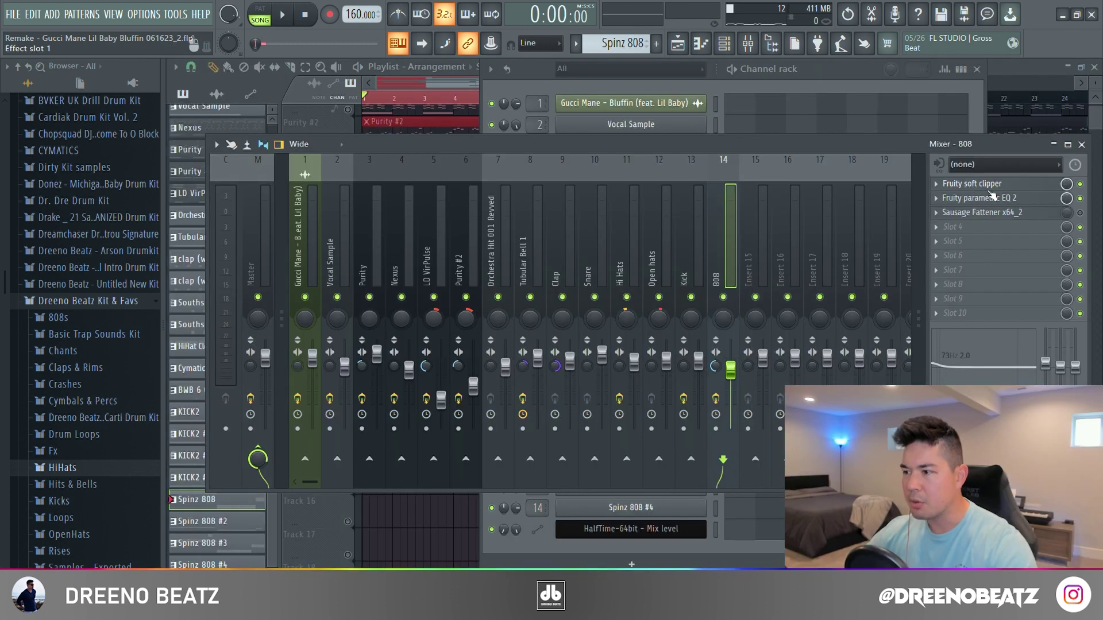
pyautogui.click(980, 197)
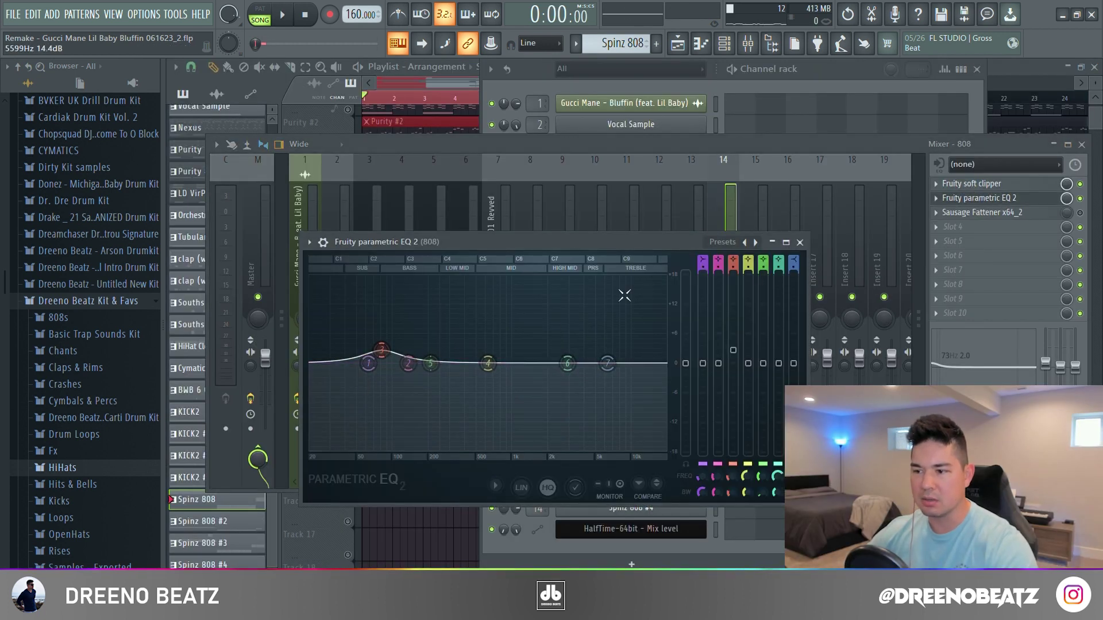
pyautogui.click(800, 242)
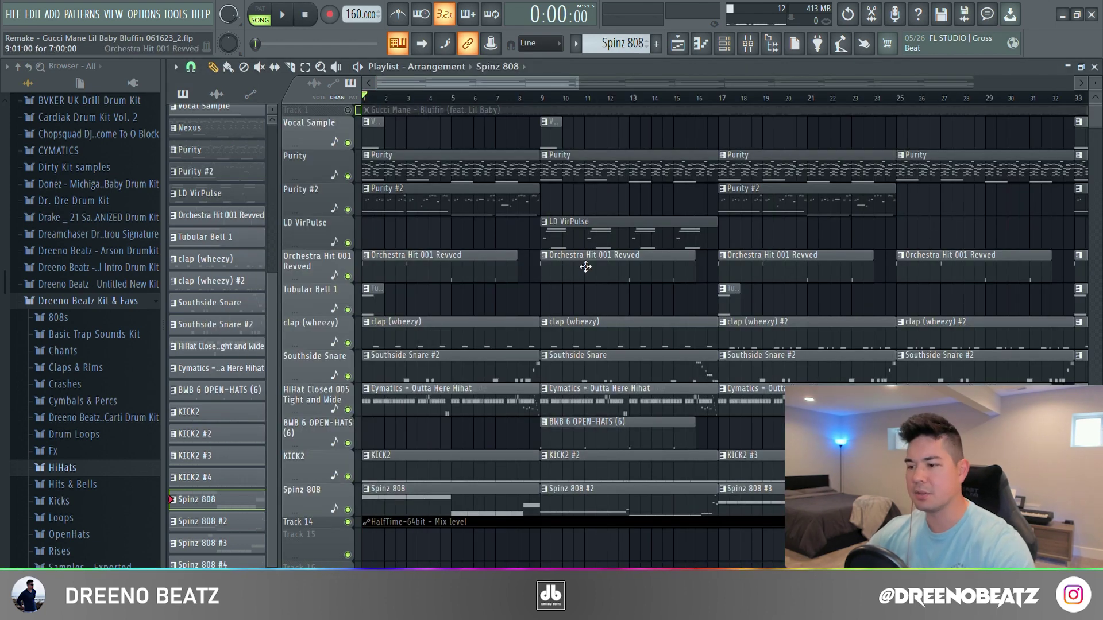
# Step: Play back the second section of the arrangement and select bars 9 to 16 in the playlist
pyautogui.press('space')
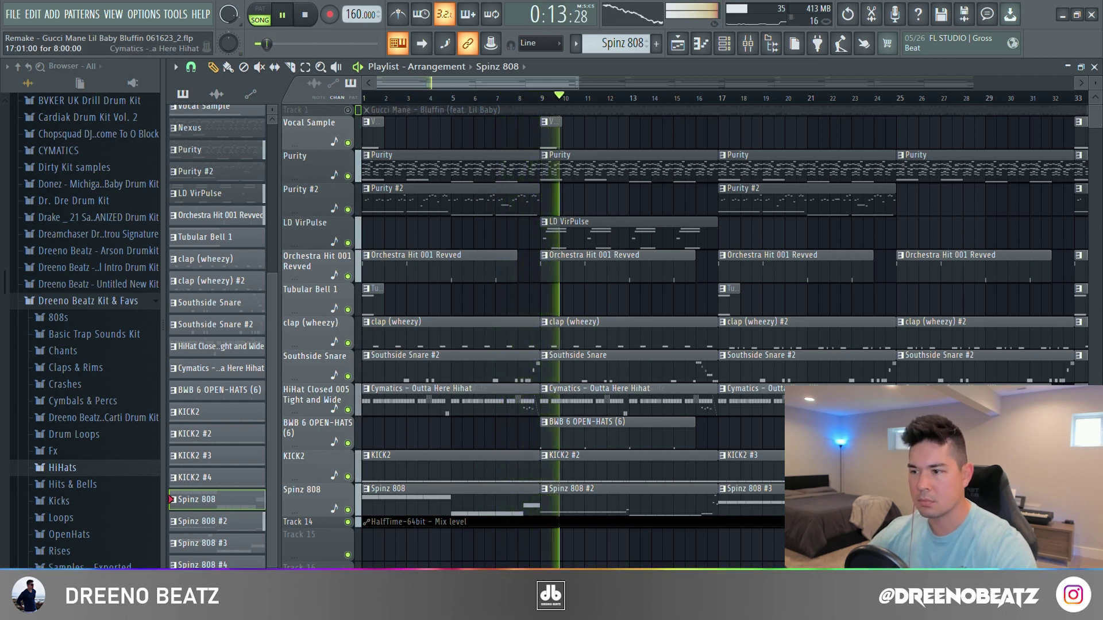
pyautogui.press('space')
pyautogui.moveTo(540, 98); pyautogui.dragTo(710, 99)
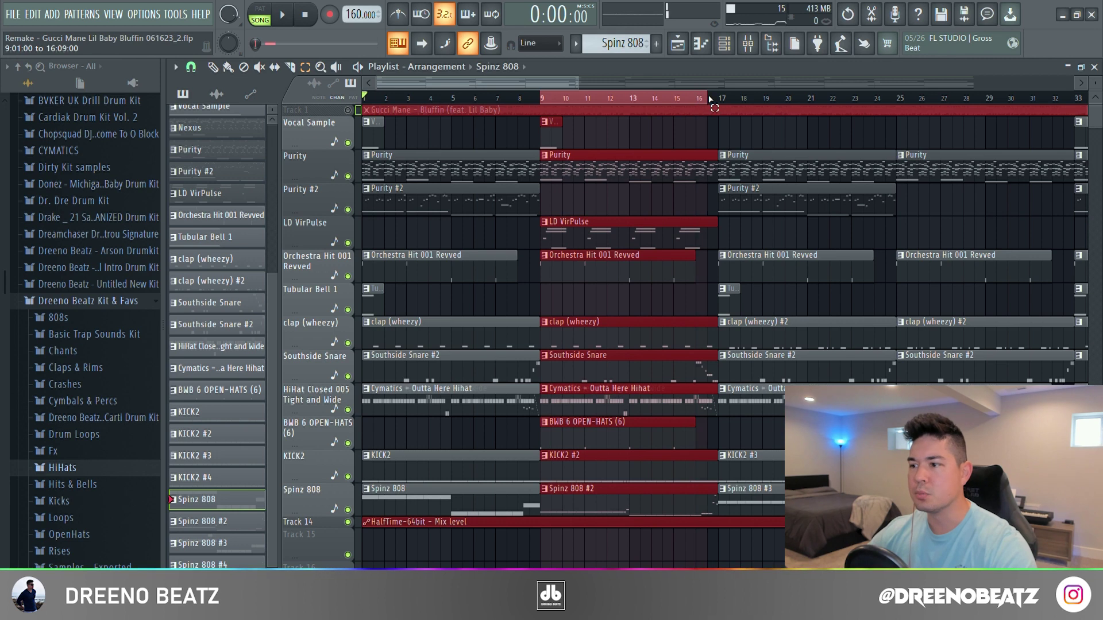
# Step: Inspect the LD VirPulse preset in Sylenth1 and play back its notes in the piano roll
pyautogui.doubleClick(610, 248)
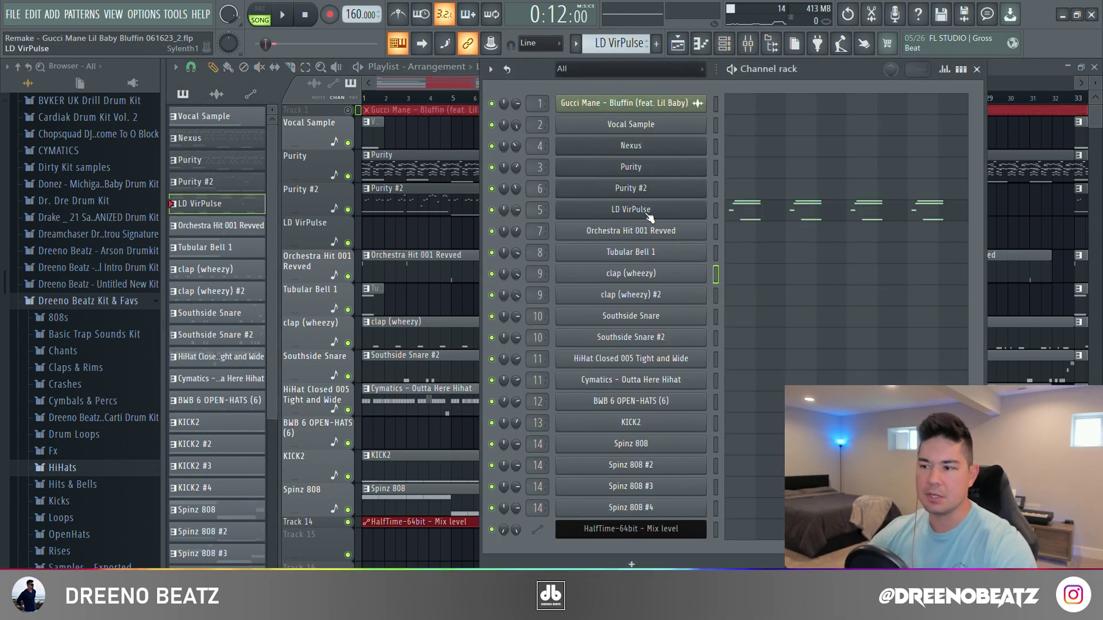
pyautogui.click(648, 212)
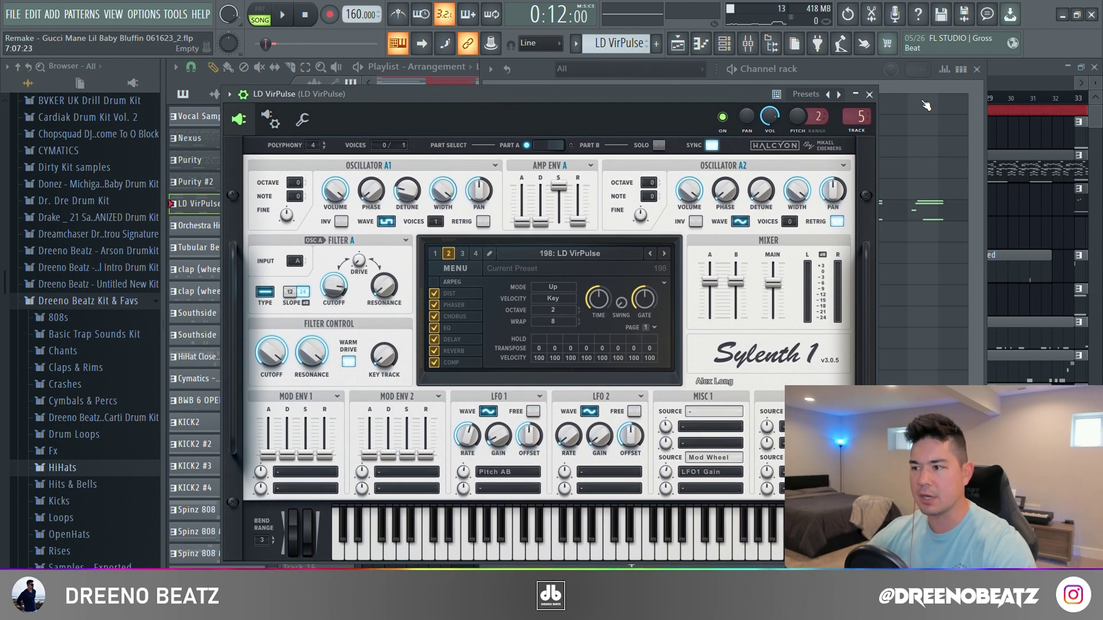
pyautogui.press('F7')
pyautogui.press('space')
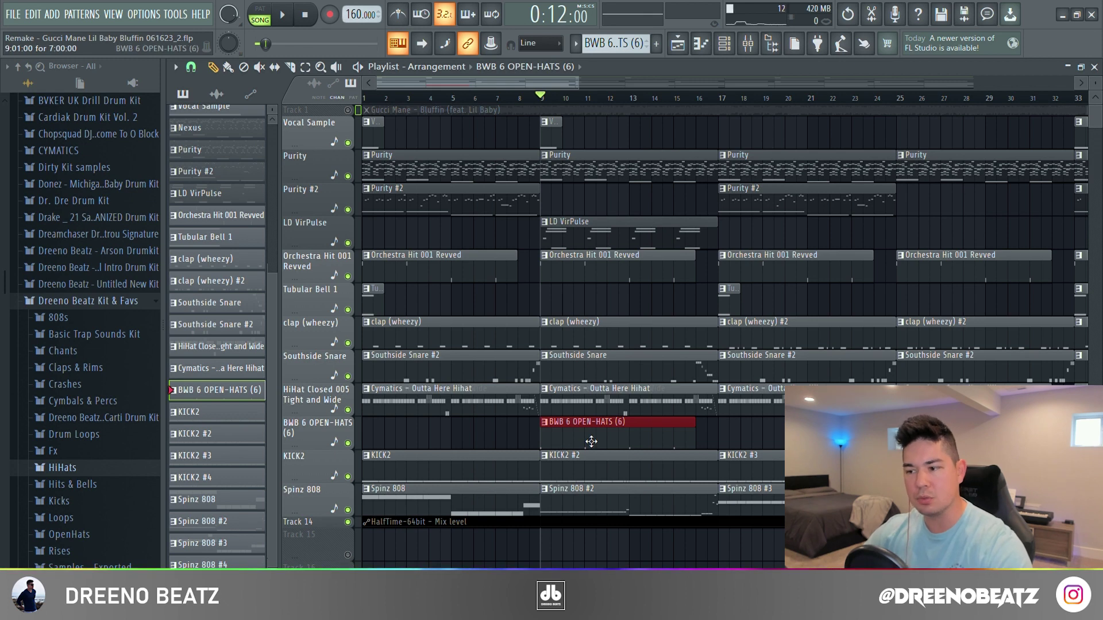
# Step: Examine the BWB 6 OPEN-HATS (6) pattern from the channel rack and play it back
pyautogui.click(724, 44)
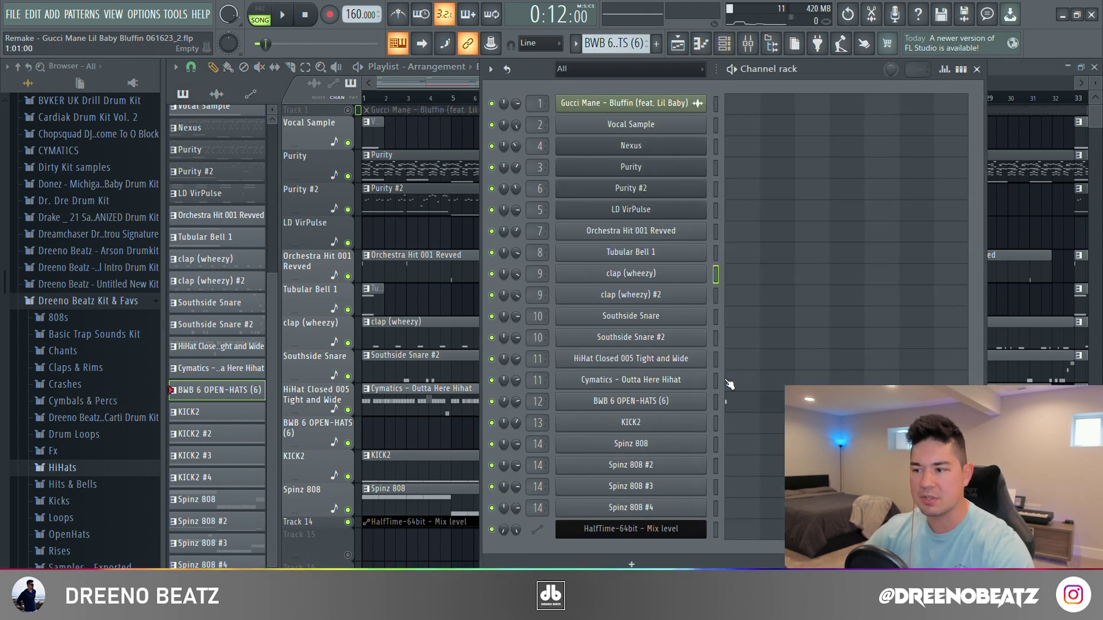
pyautogui.click(718, 374)
pyautogui.press('space')
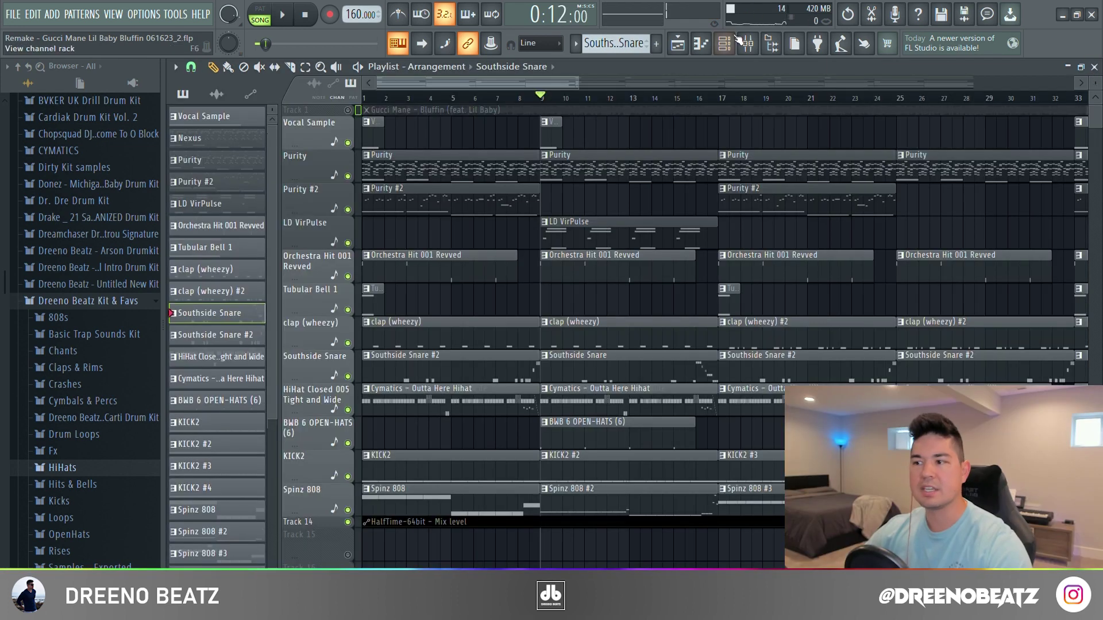
# Step: Play back the Southside Snare notes in the piano roll and examine the pitched roll in the last bar
pyautogui.click(725, 44)
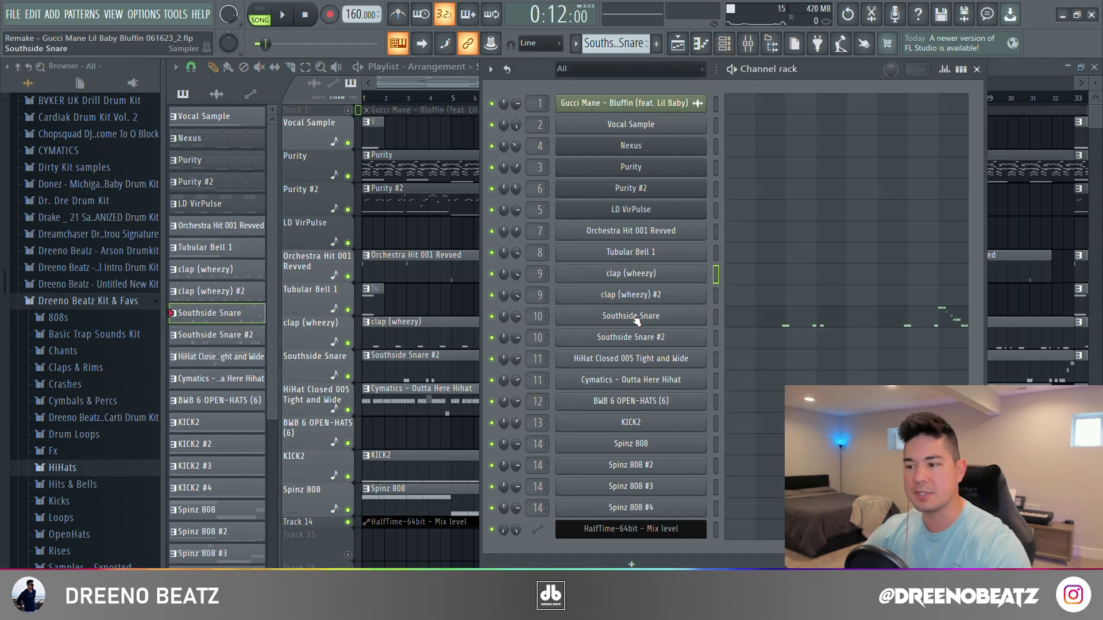
pyautogui.click(747, 326)
pyautogui.moveTo(858, 155); pyautogui.dragTo(999, 362)
pyautogui.press('space')
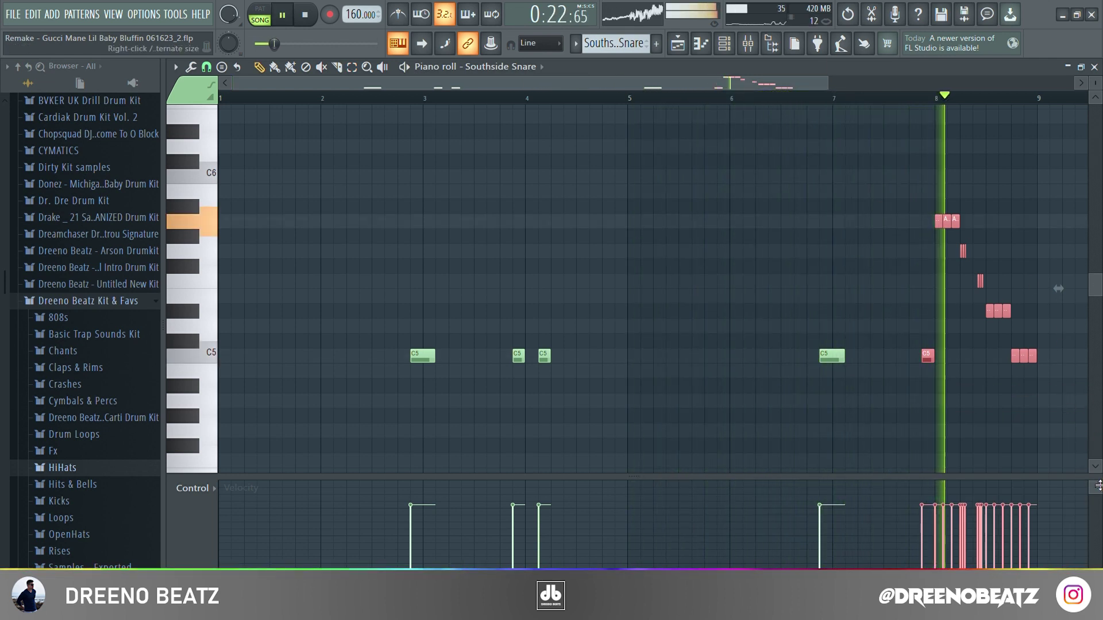
pyautogui.press('space')
pyautogui.scroll(5, 1058, 289)
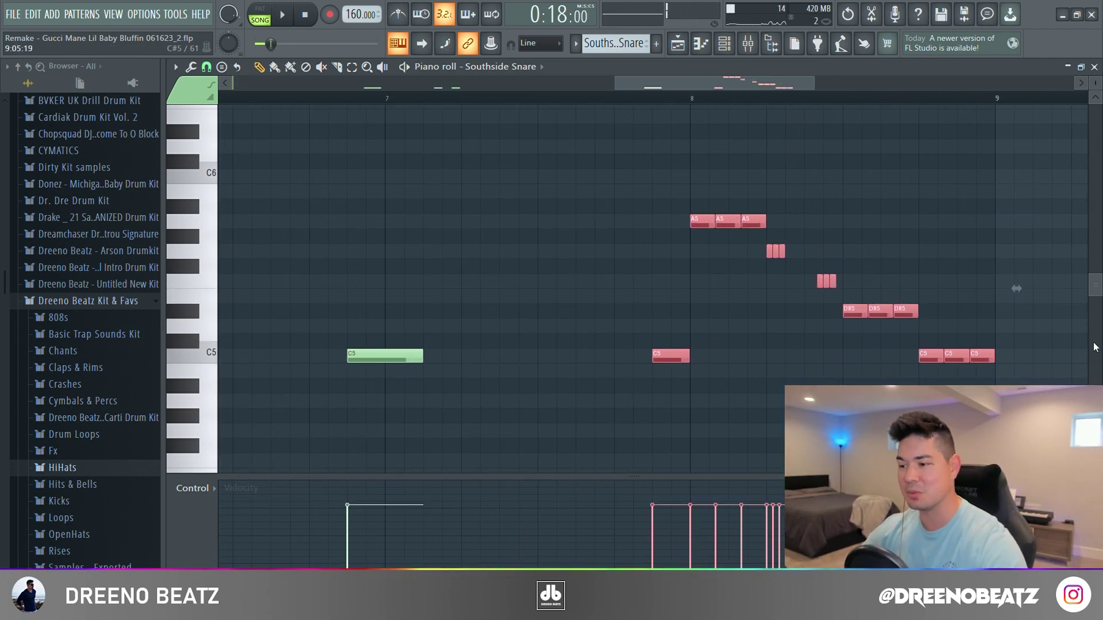
pyautogui.press('space')
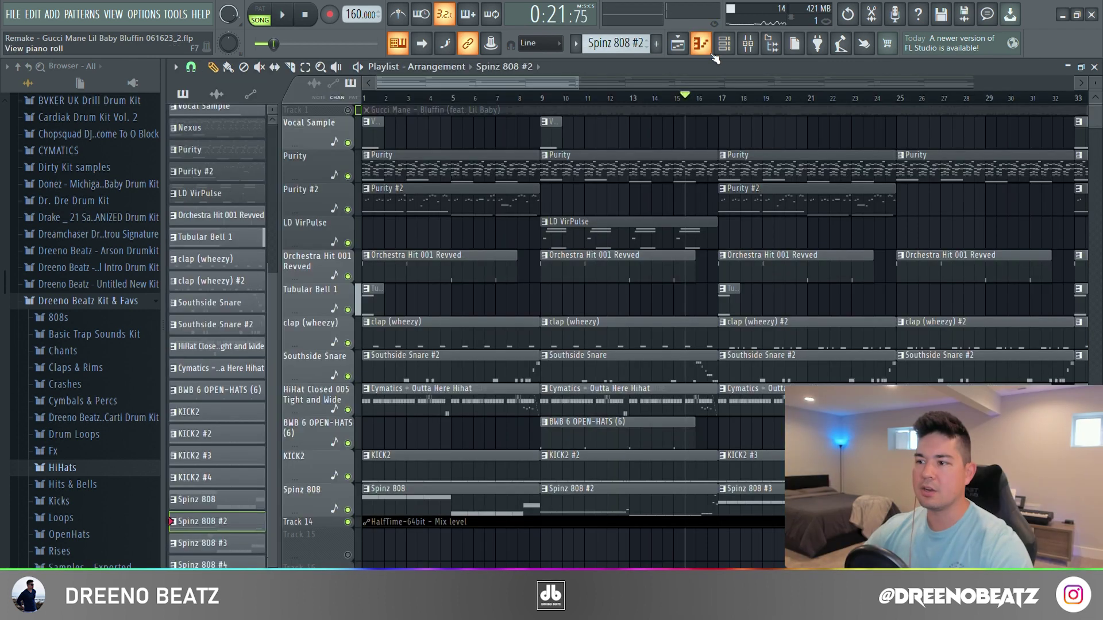
# Step: Examine the Spinz 808 #2 notes in the piano roll and play them back
pyautogui.press('F6')
pyautogui.click(783, 453)
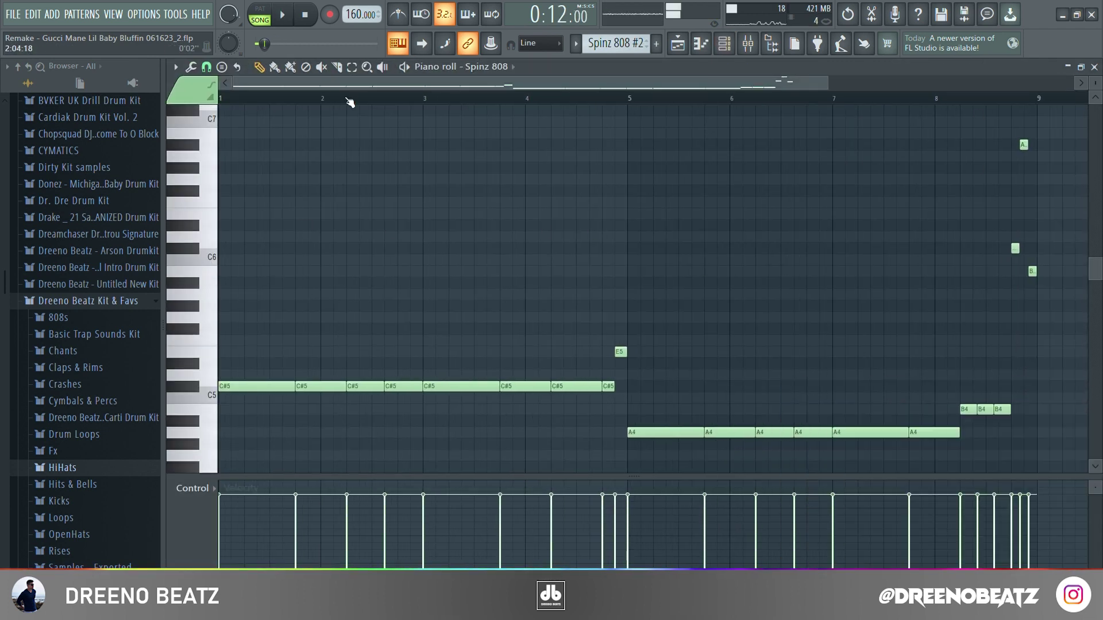
pyautogui.press('space')
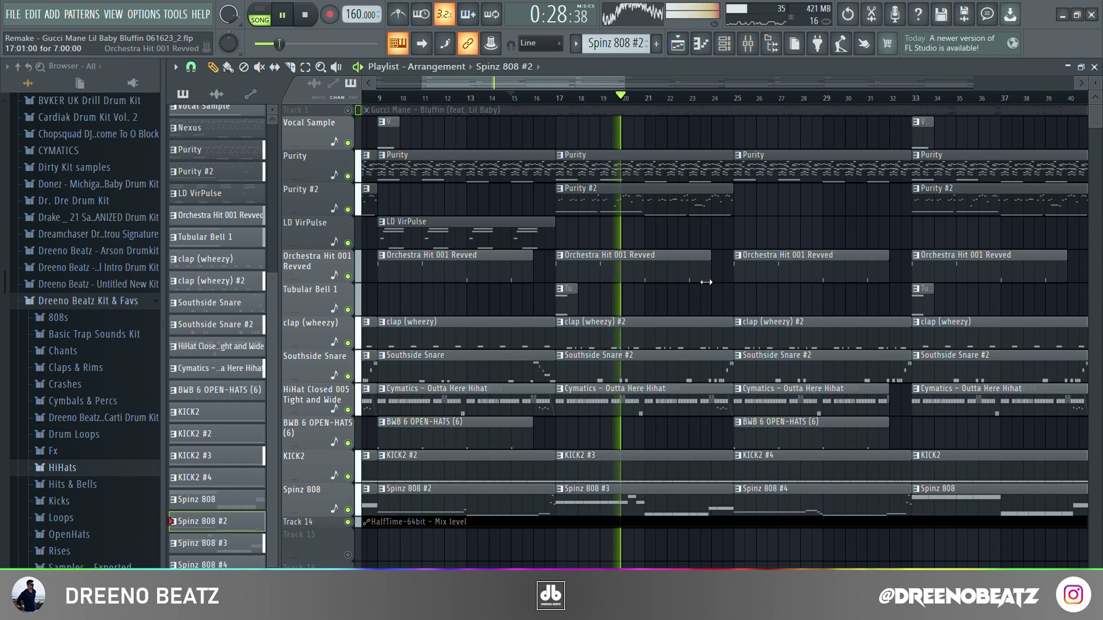
# Step: Stop the section playback, then examine the clap (wheezy) #2 notes in the piano roll and play them back
pyautogui.press('space')
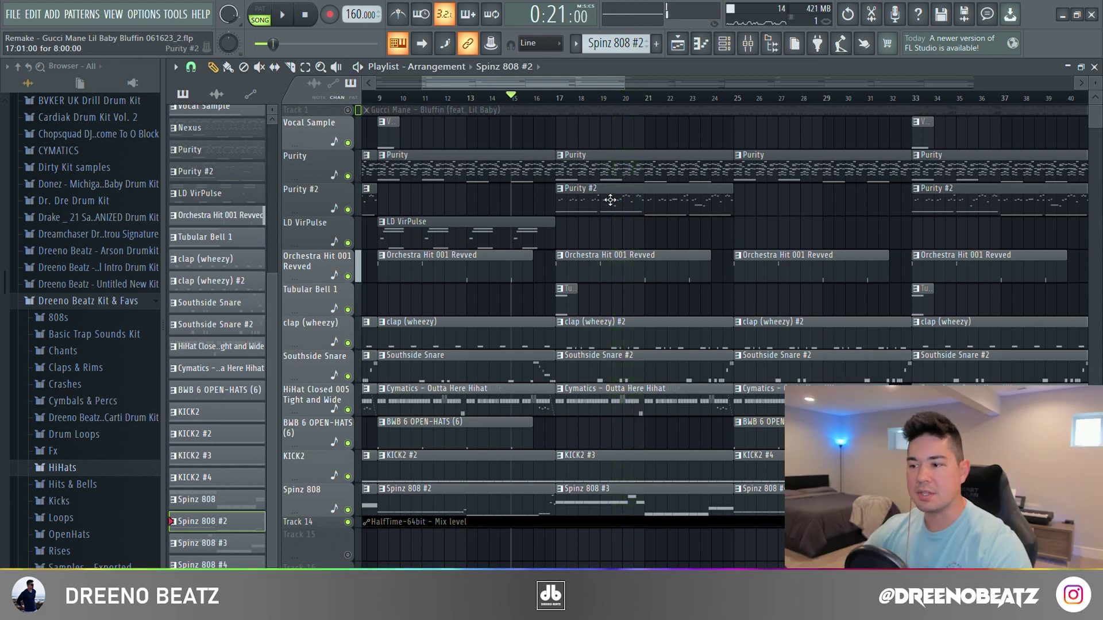
pyautogui.click(638, 345)
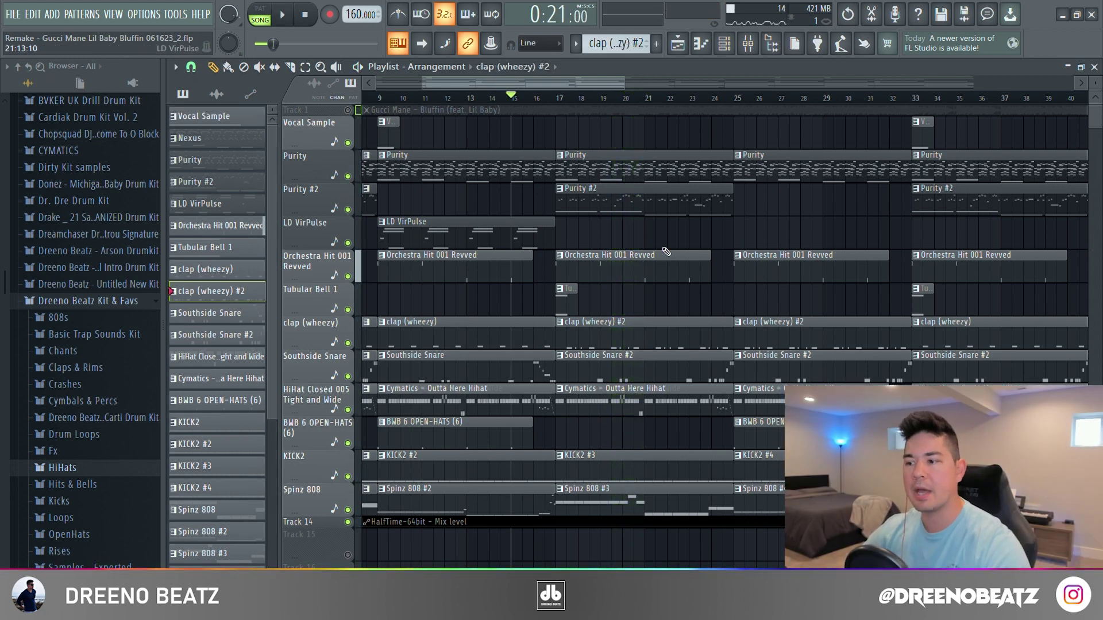
pyautogui.click(724, 45)
pyautogui.press('F7')
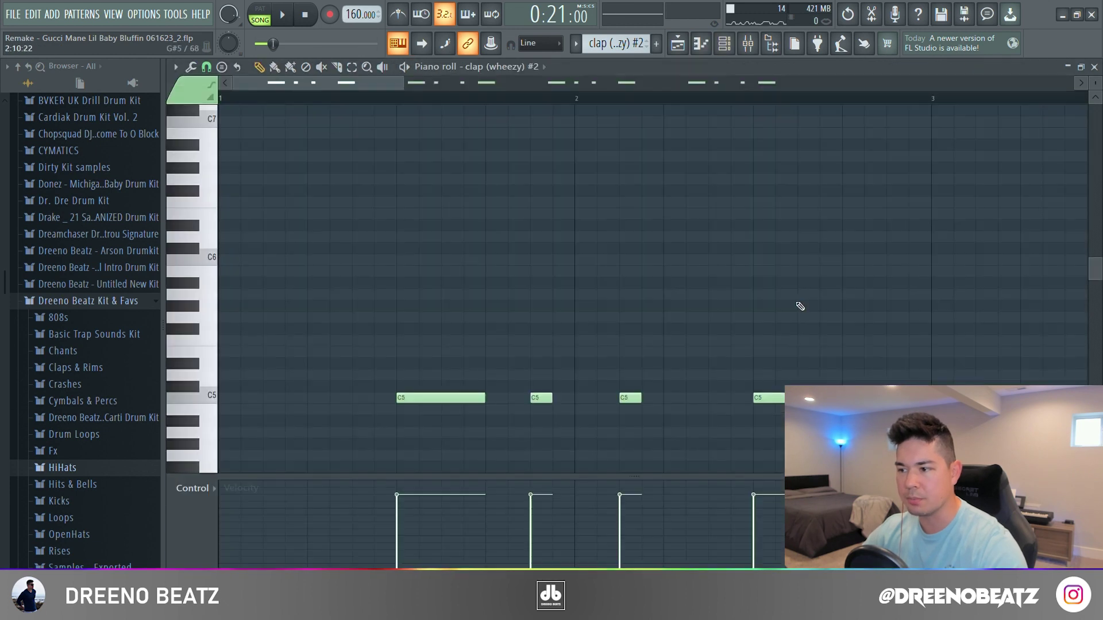
pyautogui.press('space')
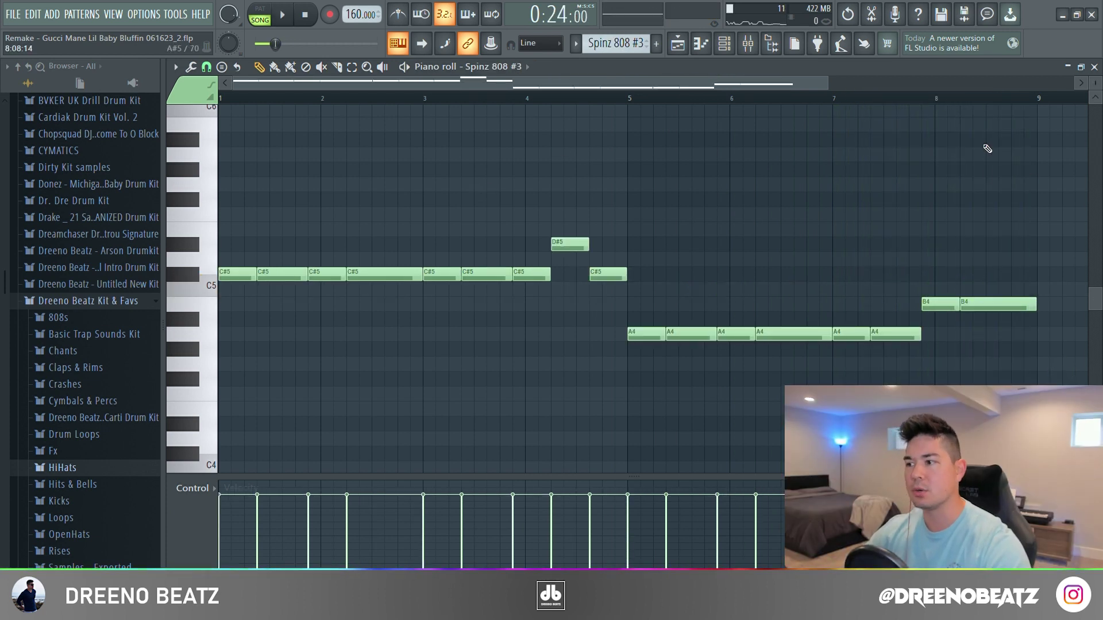
# Step: Play back the Spinz 808 #3 notes in the piano roll
pyautogui.moveTo(928, 118); pyautogui.dragTo(1029, 259)
pyautogui.press('space')
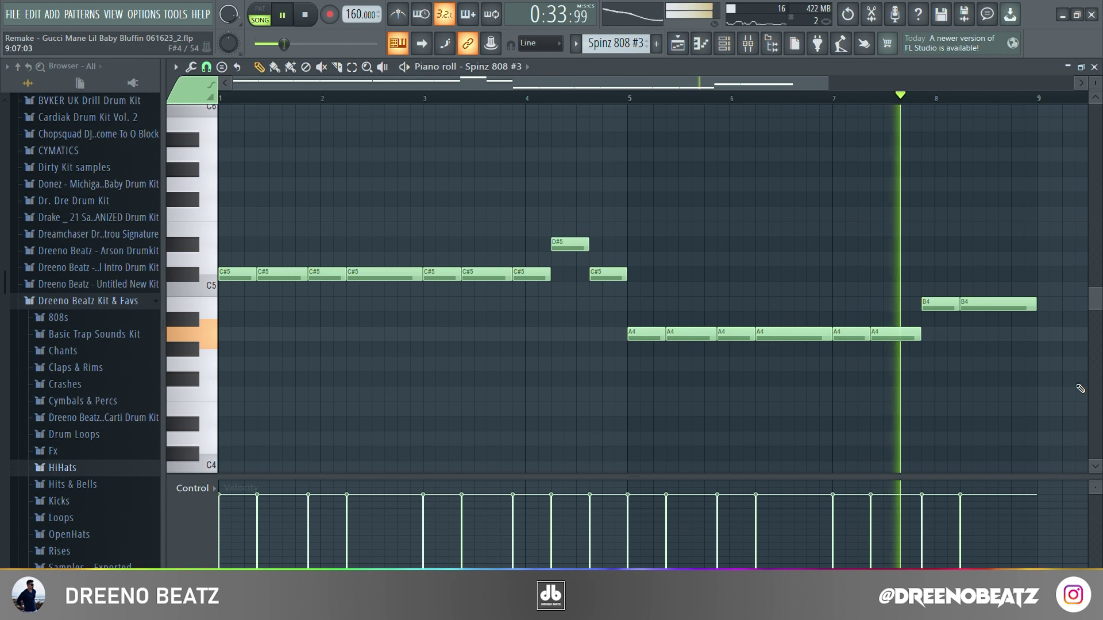
pyautogui.press('space')
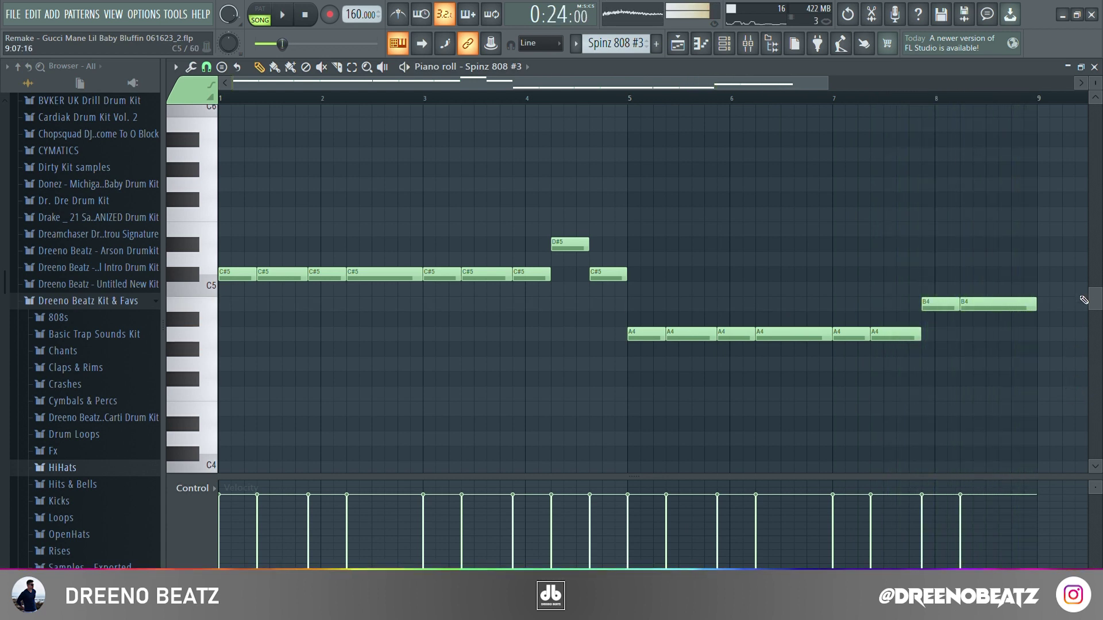
# Step: Select bars 25 to 32 in the playlist and play back the Spinz 808 #4 notes in the piano roll
pyautogui.press('F5')
pyautogui.moveTo(742, 101); pyautogui.dragTo(746, 101)
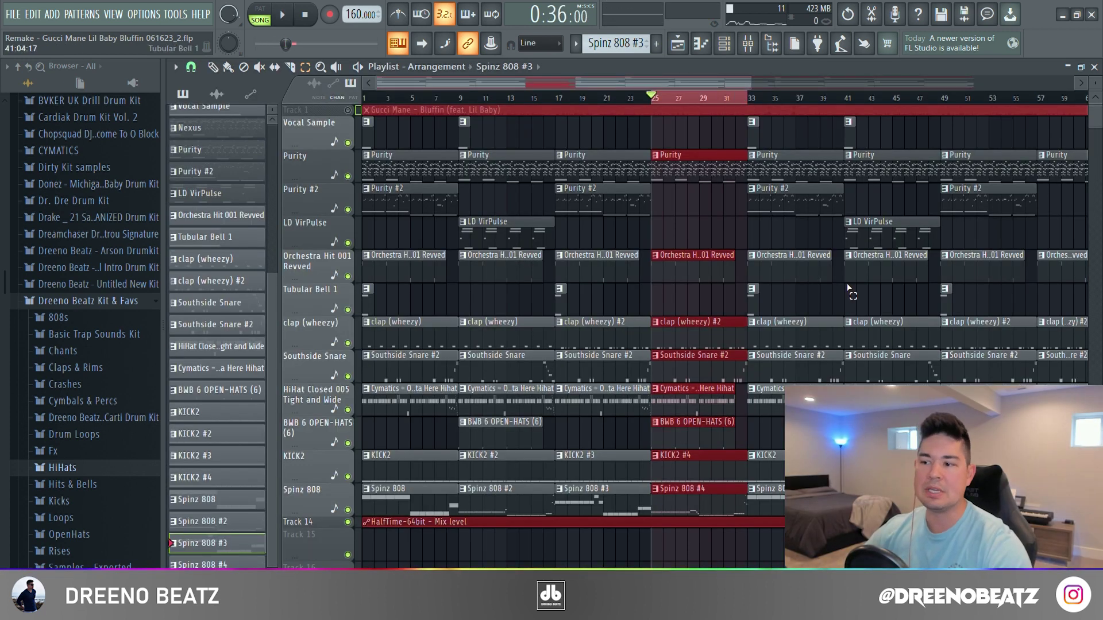
pyautogui.press('p')
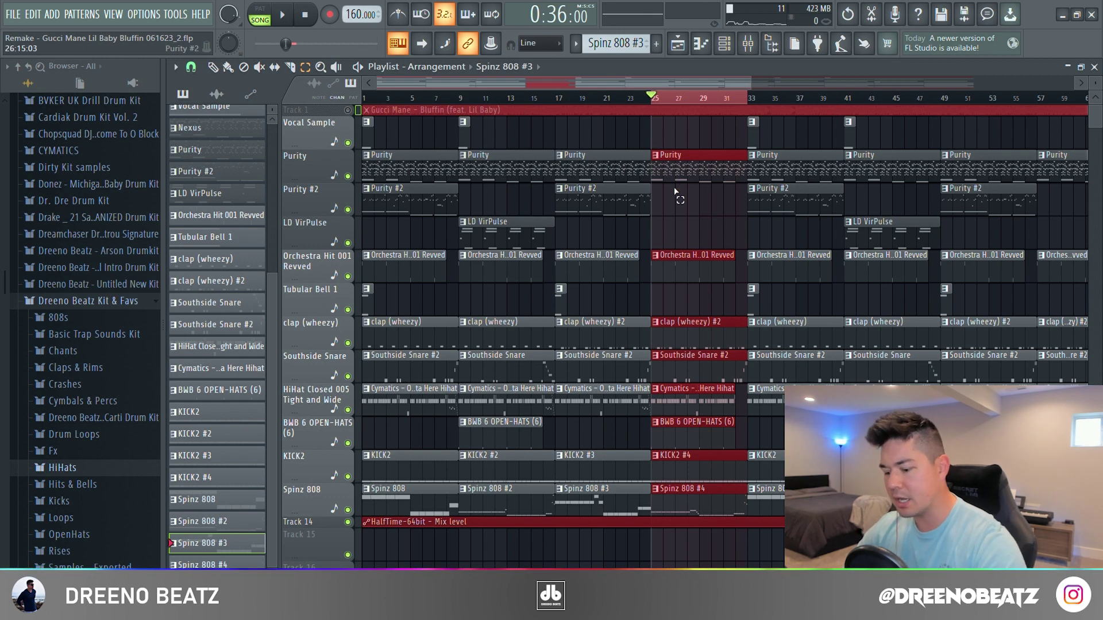
pyautogui.press('p')
pyautogui.scroll(-2, 677, 322)
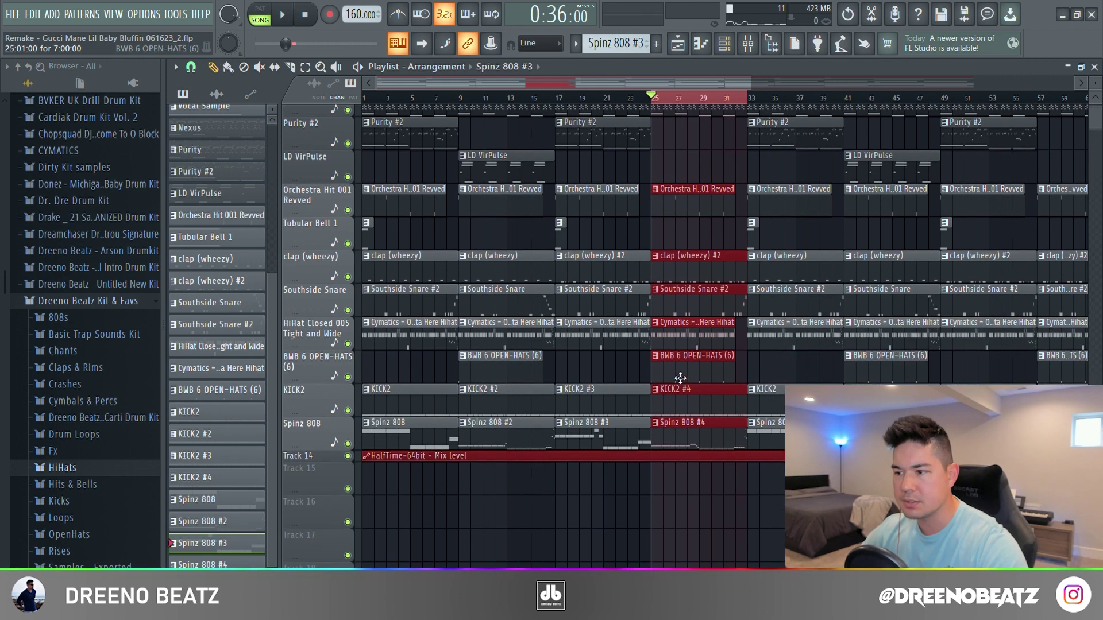
pyautogui.press('F7')
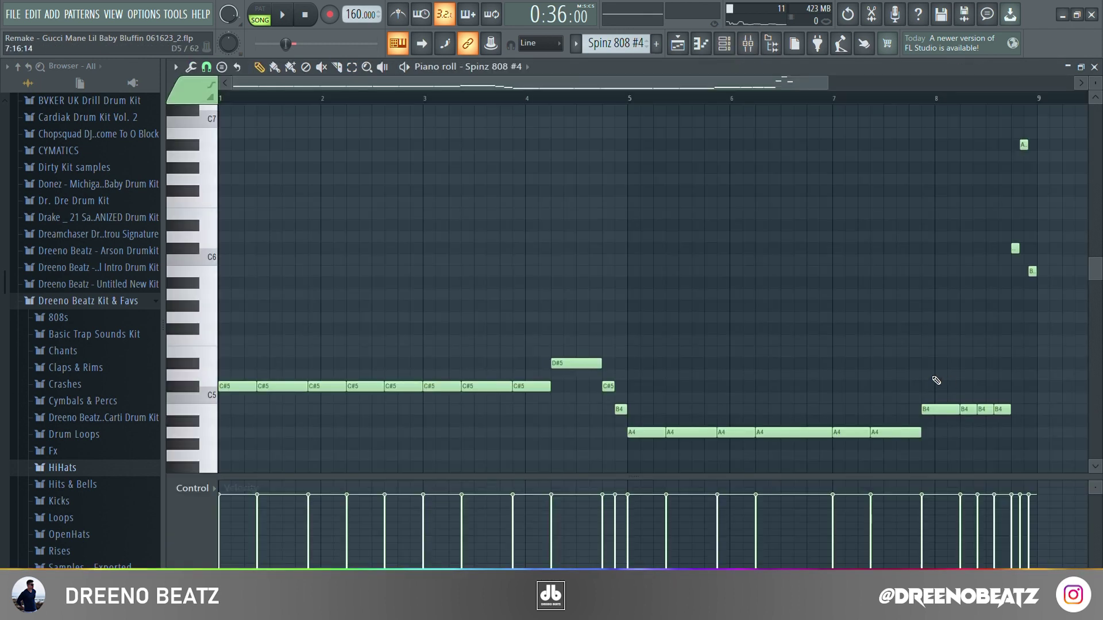
pyautogui.press('space')
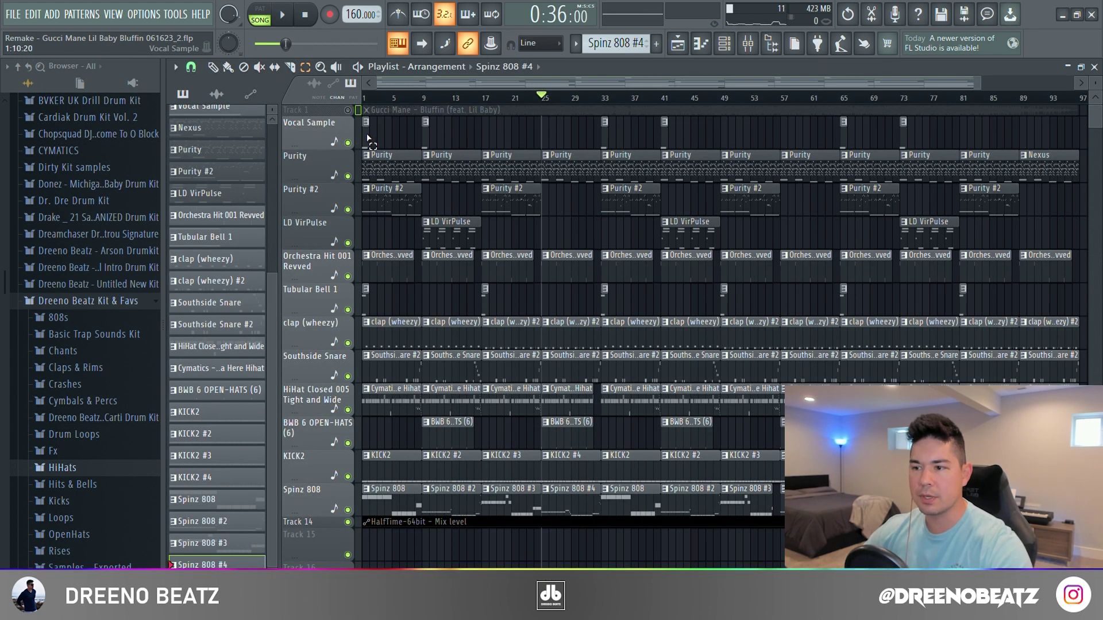
# Step: Mark out the repeating sections of the arrangement starting at bars 1, 33 and 65 by selecting their clips
pyautogui.moveTo(367, 138); pyautogui.dragTo(597, 517)
pyautogui.moveTo(601, 116); pyautogui.dragTo(819, 497)
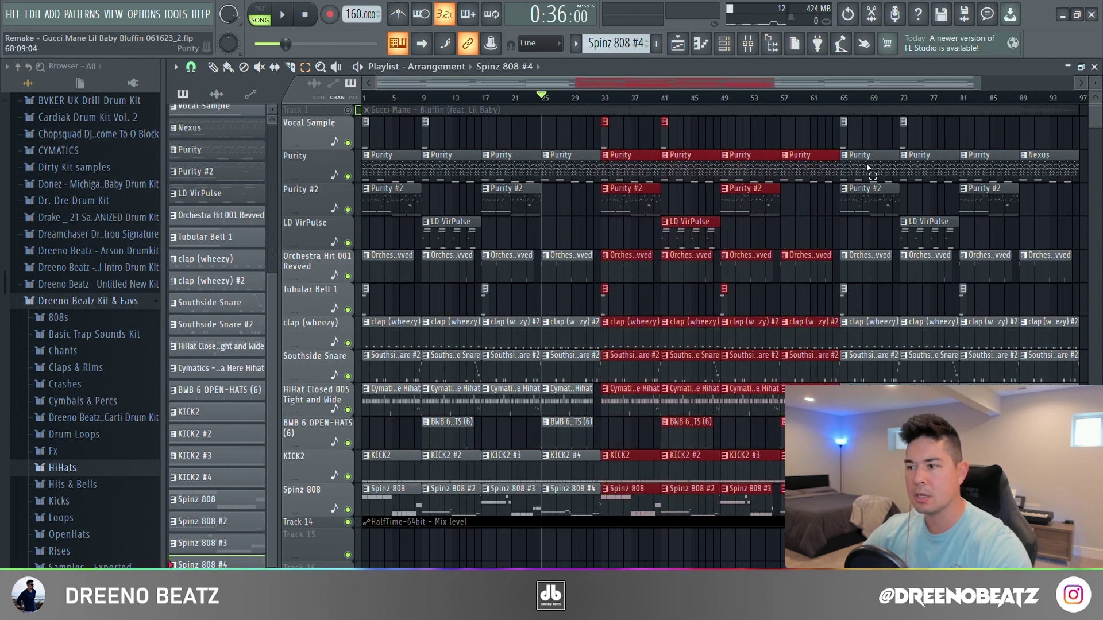
pyautogui.moveTo(844, 142); pyautogui.dragTo(1021, 465)
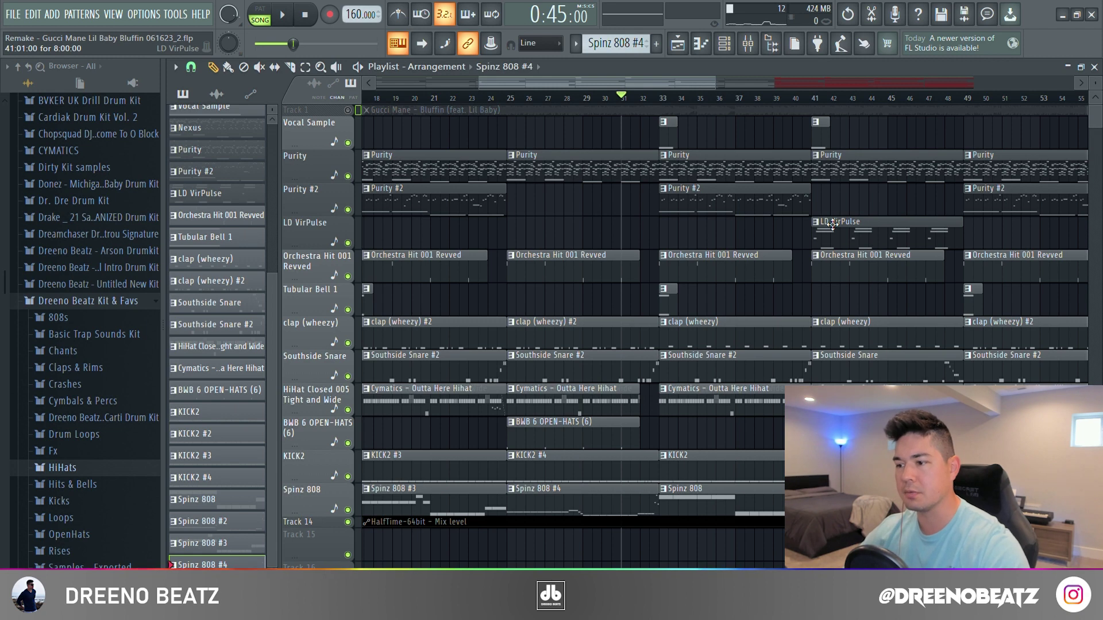
# Step: Play back the transition before bar 33 and the final section from bar 81 with the HalfTime mix level automation
pyautogui.press('space')
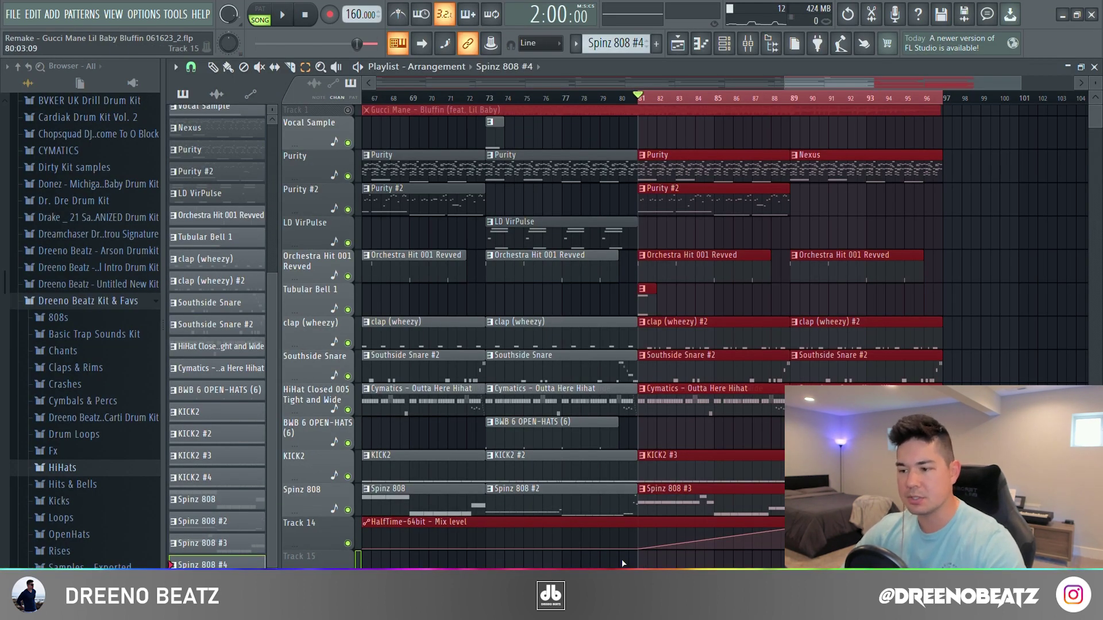
pyautogui.press('space')
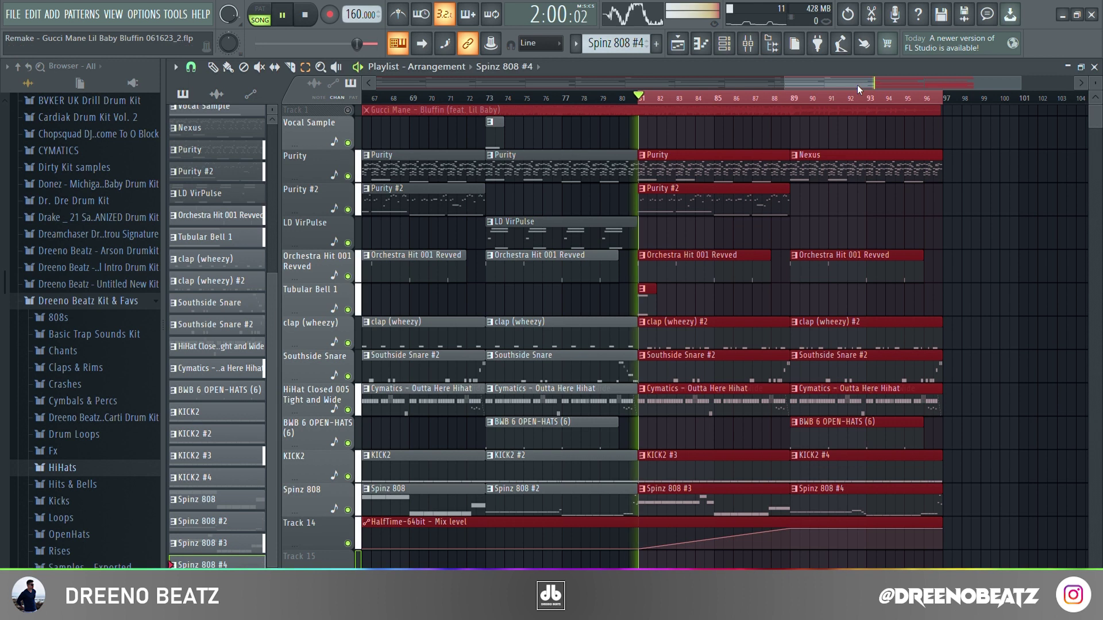